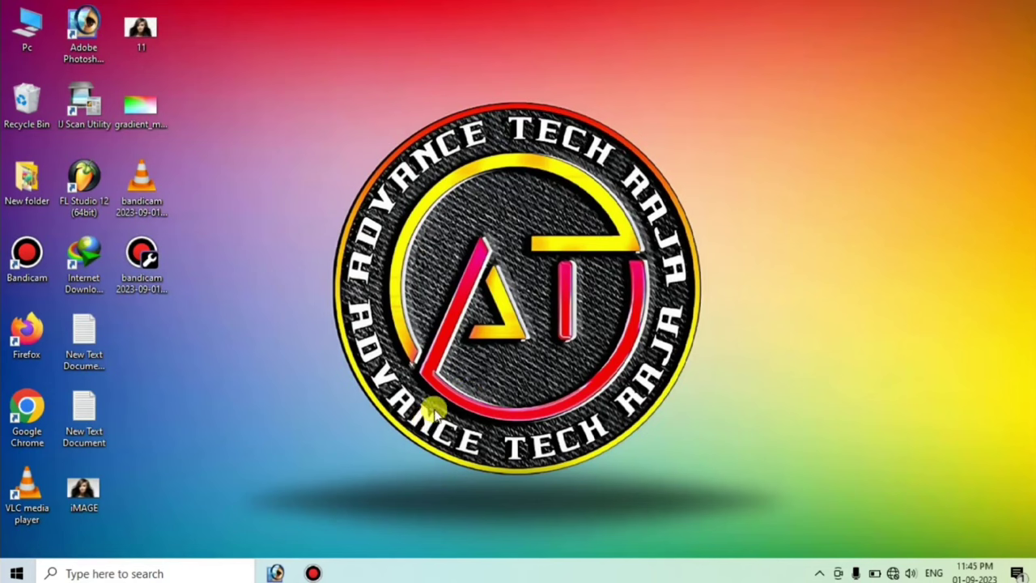
Restore the Photoshop window showing 11.psd from the taskbar
{"action": "left_click", "coordinate": [275, 573]}
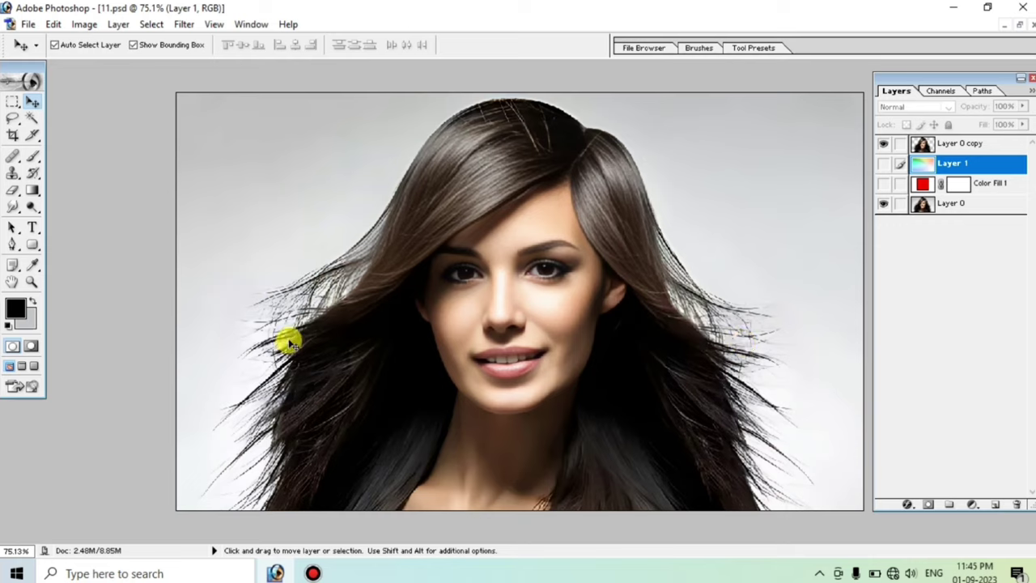
Hide Layer 0, nudge the cut-out woman up and left, and show Layer 1's rainbow gradient
{"action": "key", "text": "ctrl+alt+0"}
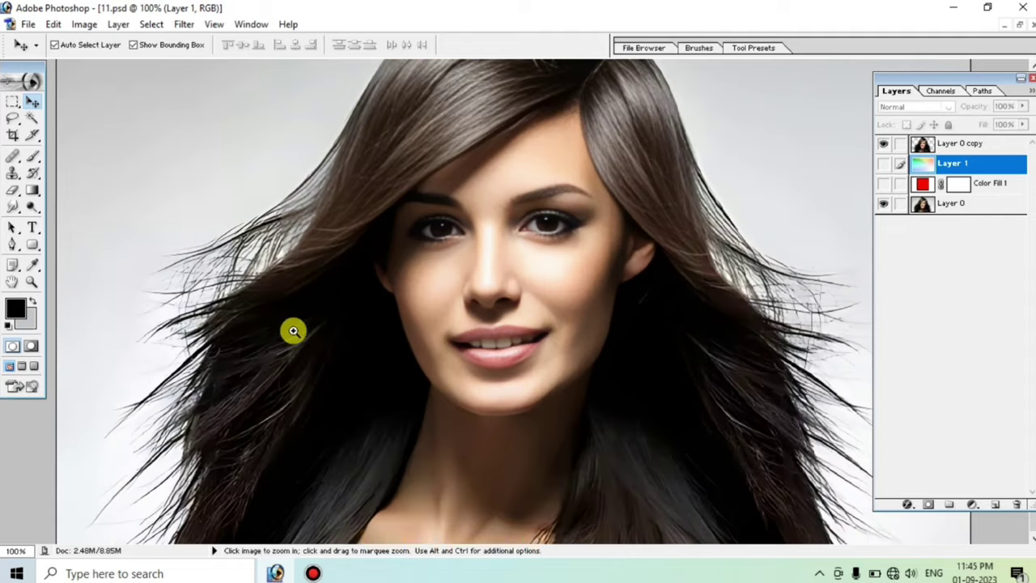
{"action": "key", "text": "ctrl+0"}
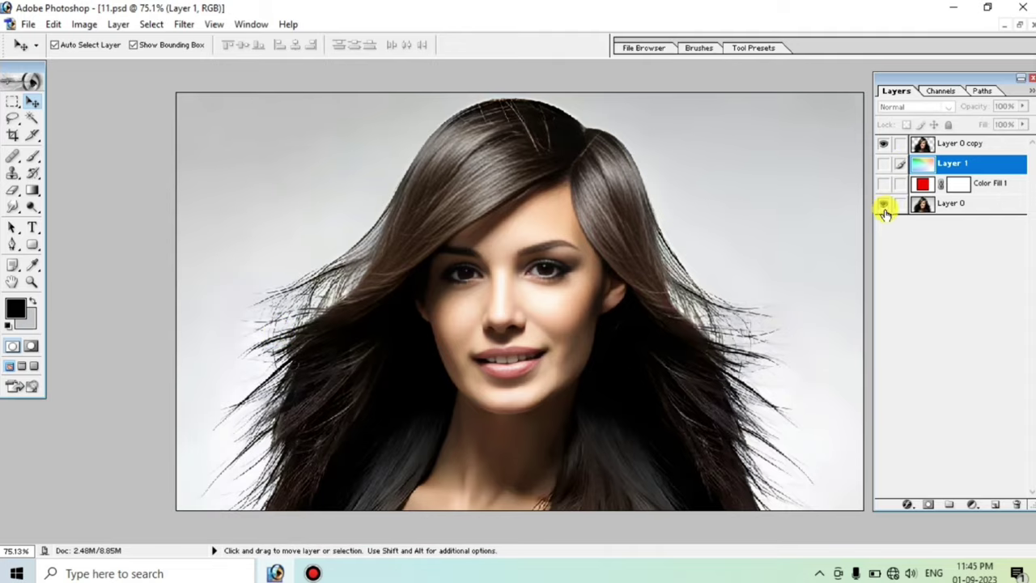
{"action": "left_click", "coordinate": [884, 204]}
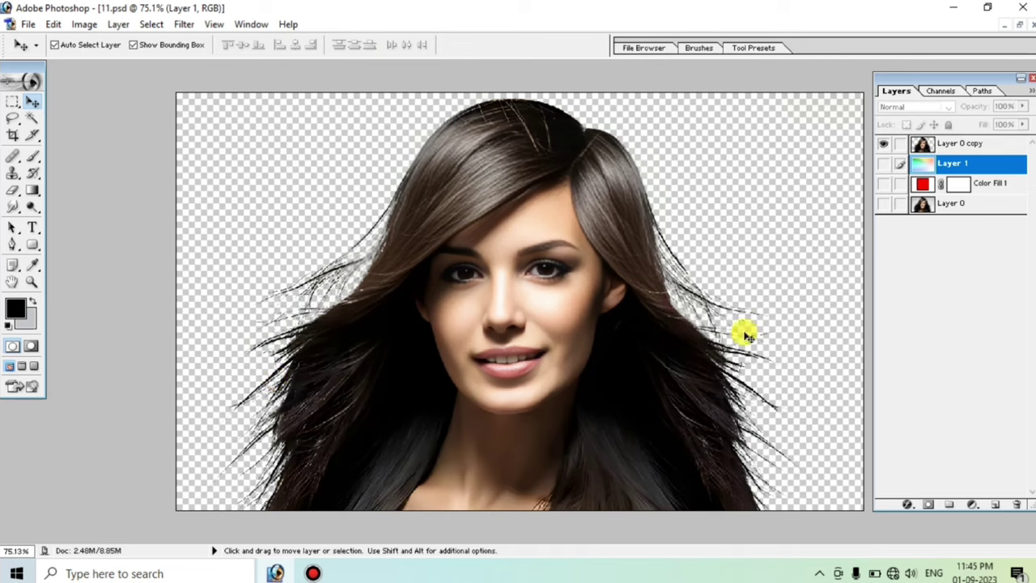
{"action": "left_click", "coordinate": [883, 165]}
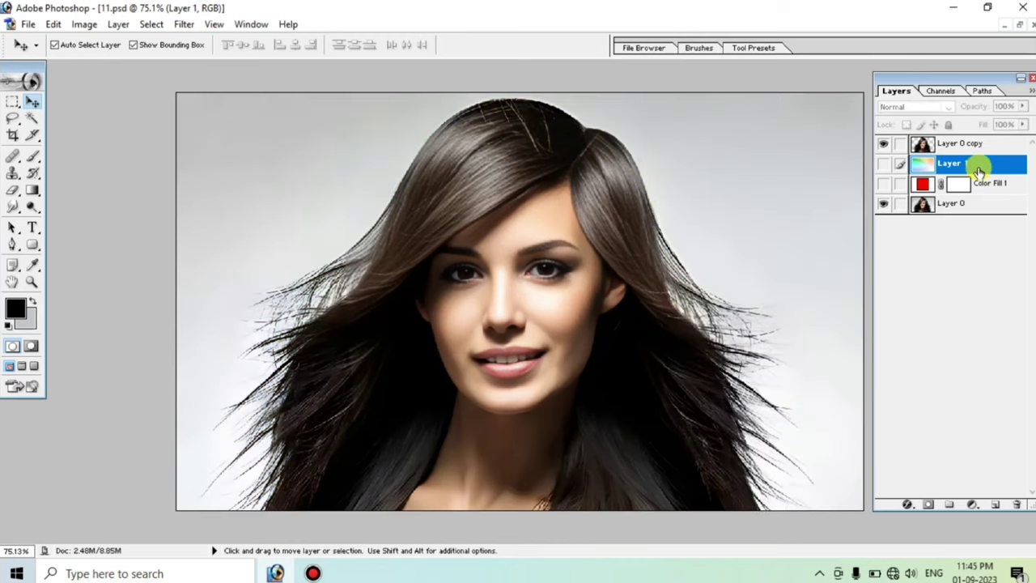
{"action": "left_click", "coordinate": [885, 206]}
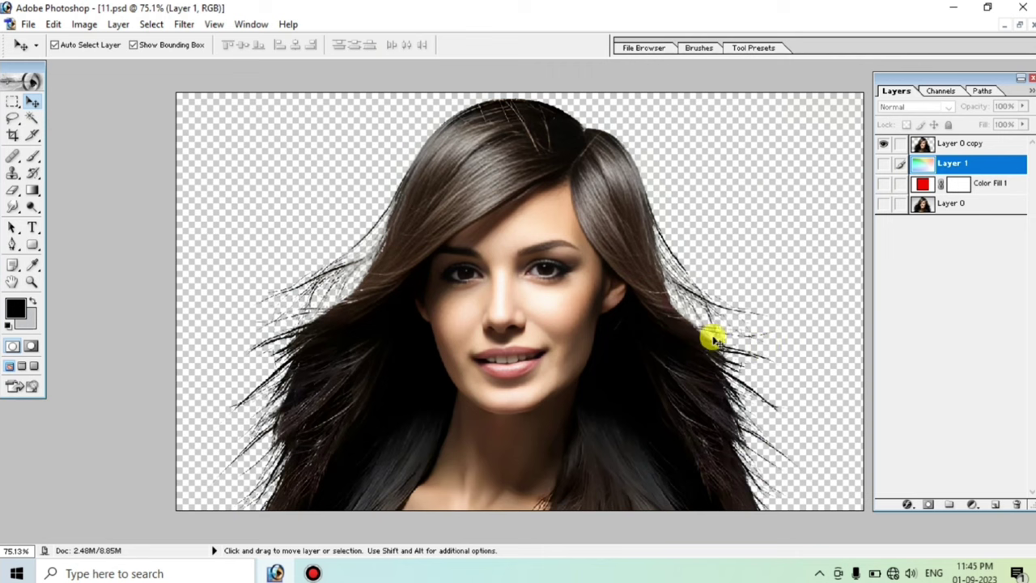
{"action": "mouse_move", "coordinate": [594, 301]}
{"action": "left_mouse_down"}
{"action": "mouse_move", "coordinate": [585, 281]}
{"action": "mouse_move", "coordinate": [587, 303]}
{"action": "left_mouse_up"}
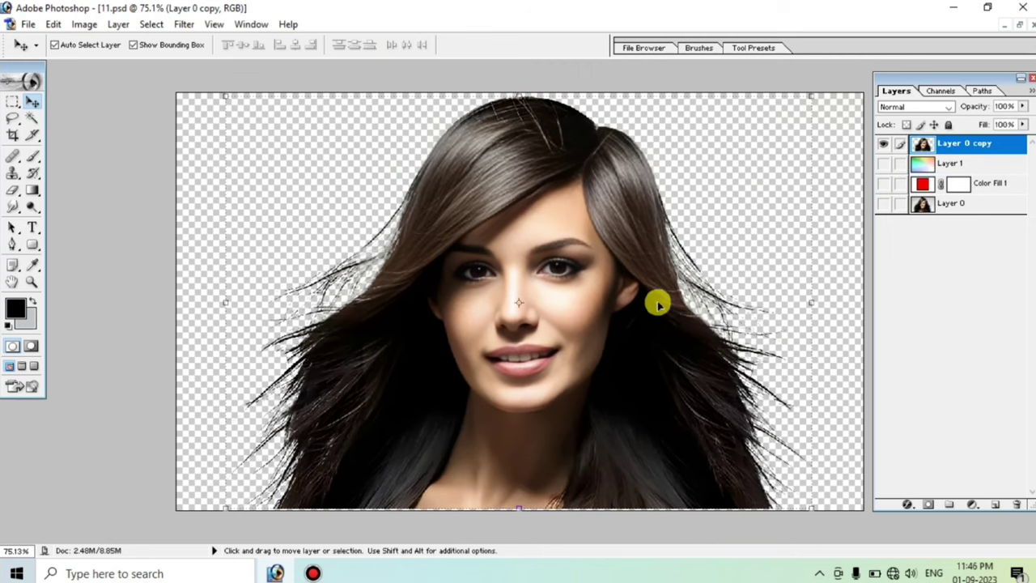
{"action": "left_click_drag", "start_coordinate": [658, 313], "coordinate": [650, 317]}
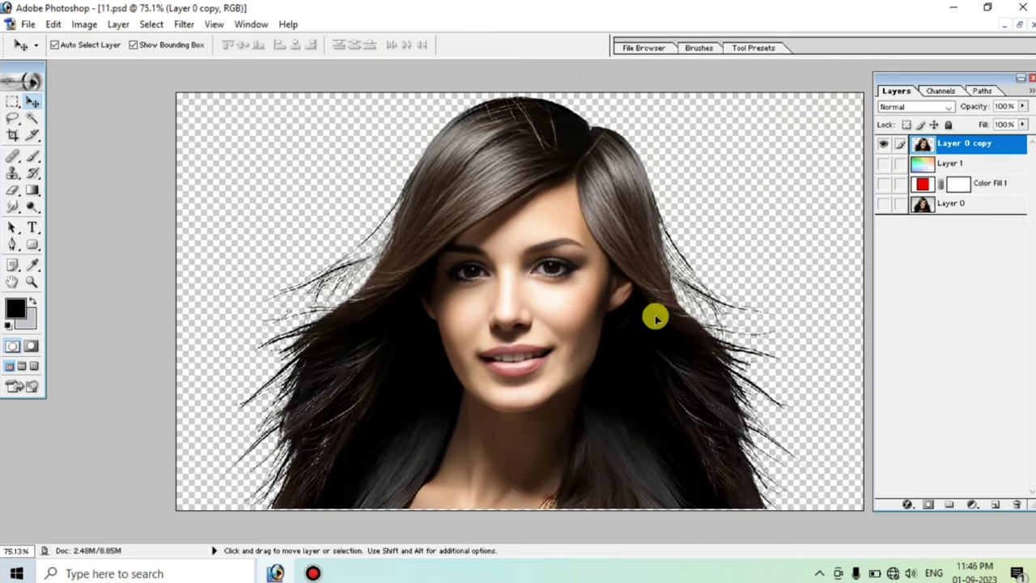
{"action": "left_click", "coordinate": [882, 165]}
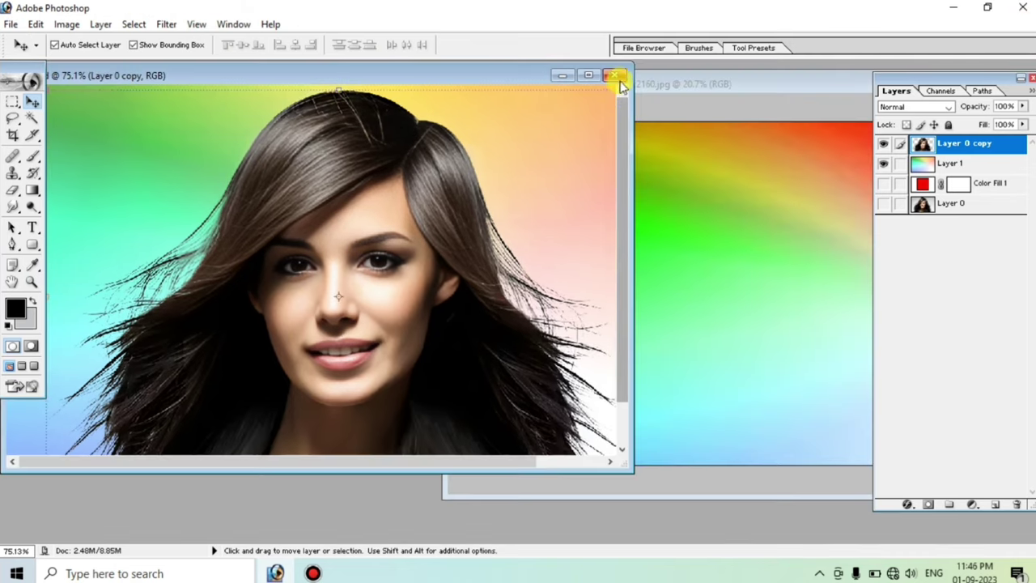
Close 11.psd without saving, then close the gradient document
{"action": "left_click", "coordinate": [614, 74]}
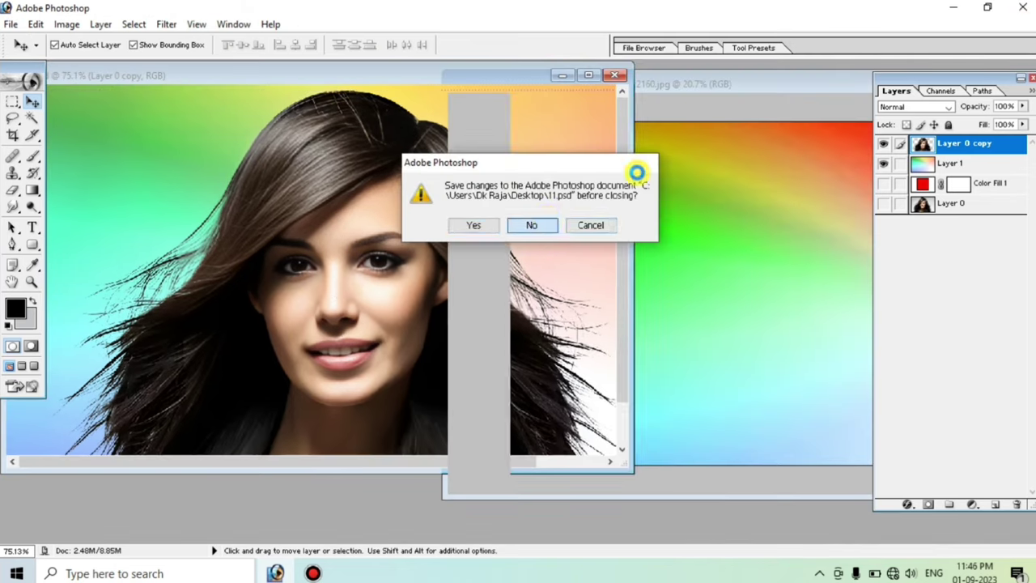
{"action": "key", "text": "n"}
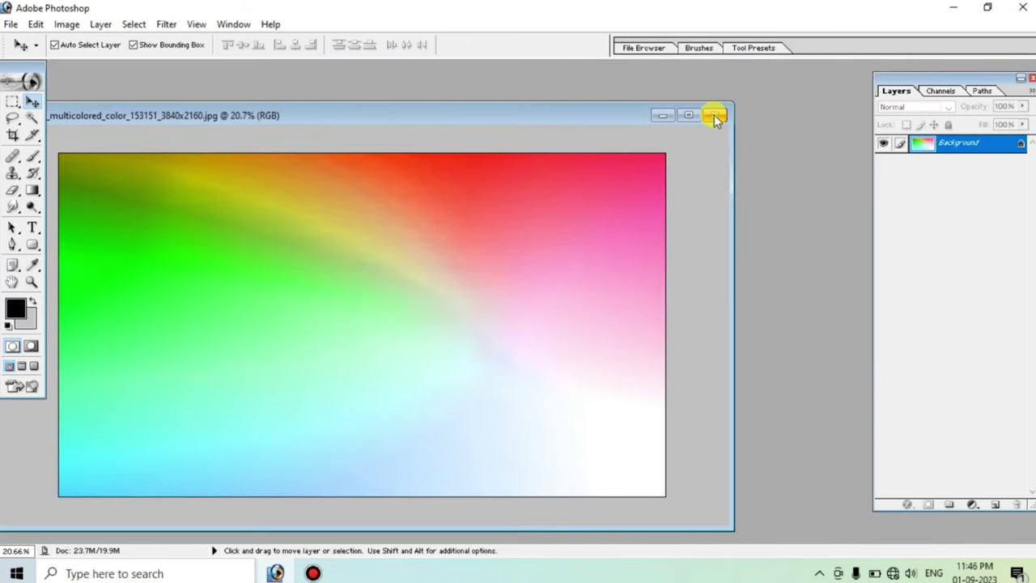
{"action": "left_click", "coordinate": [714, 114]}
Minimize and restore Photoshop, shift the Layers panel, and dismiss the panel list unchanged
{"action": "left_click", "coordinate": [275, 573]}
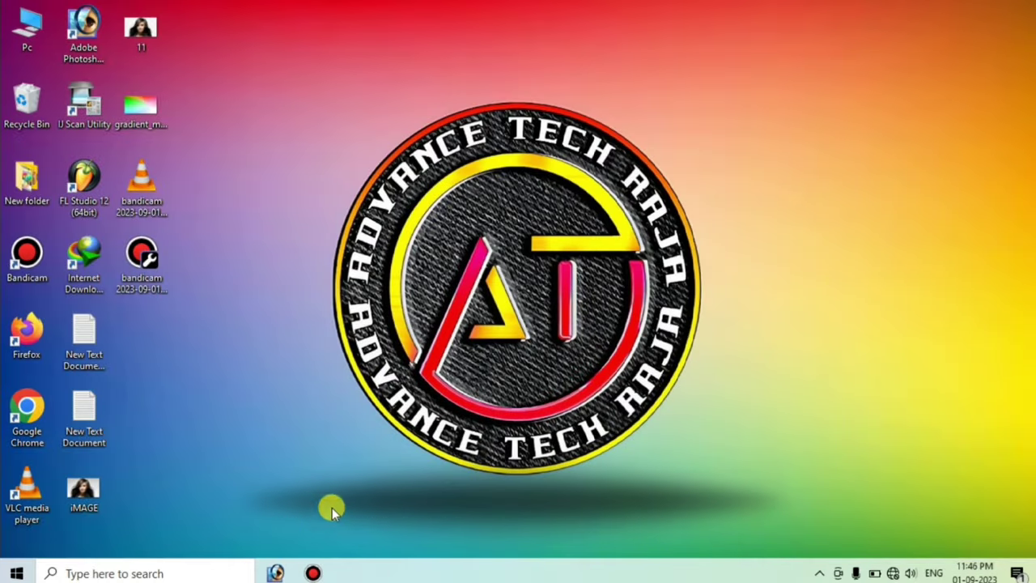
{"action": "left_click", "coordinate": [275, 573]}
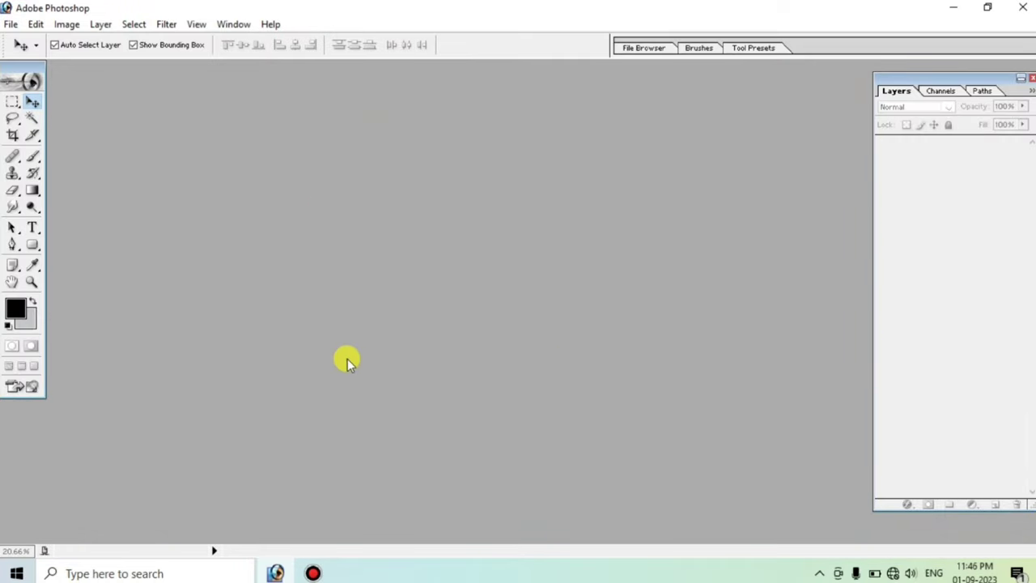
{"action": "left_click_drag", "start_coordinate": [920, 70], "coordinate": [931, 74]}
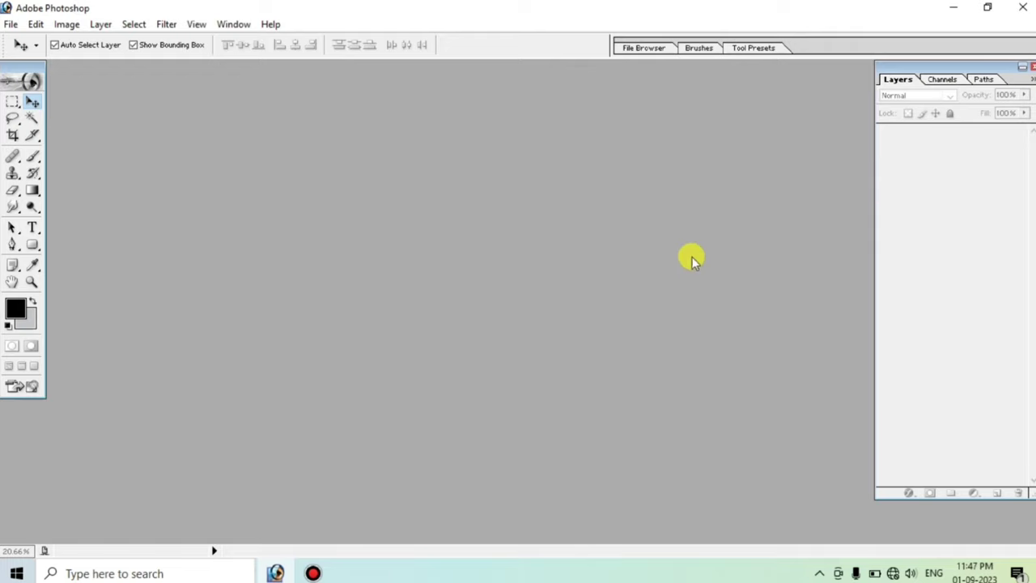
{"action": "left_click", "coordinate": [233, 25]}
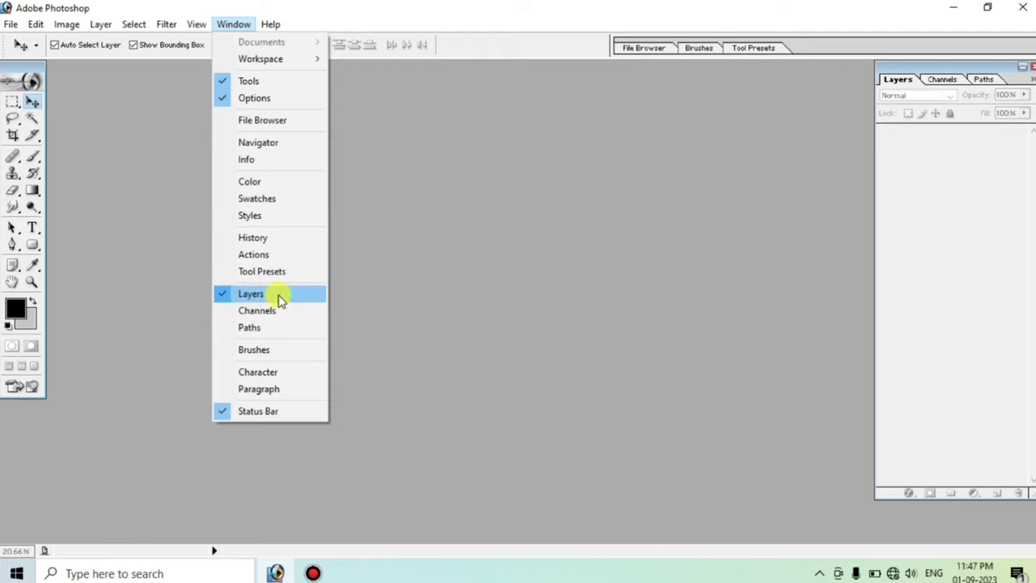
{"action": "left_click", "coordinate": [968, 64]}
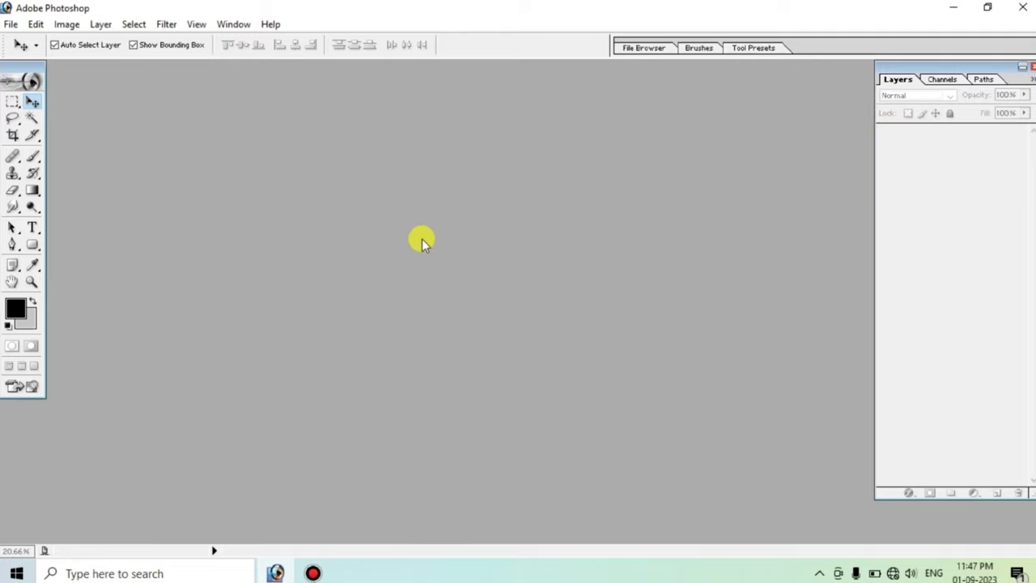
Open iMAGE.jpg from the Desktop, maximize its window and fit it on screen
{"action": "left_click", "coordinate": [12, 23]}
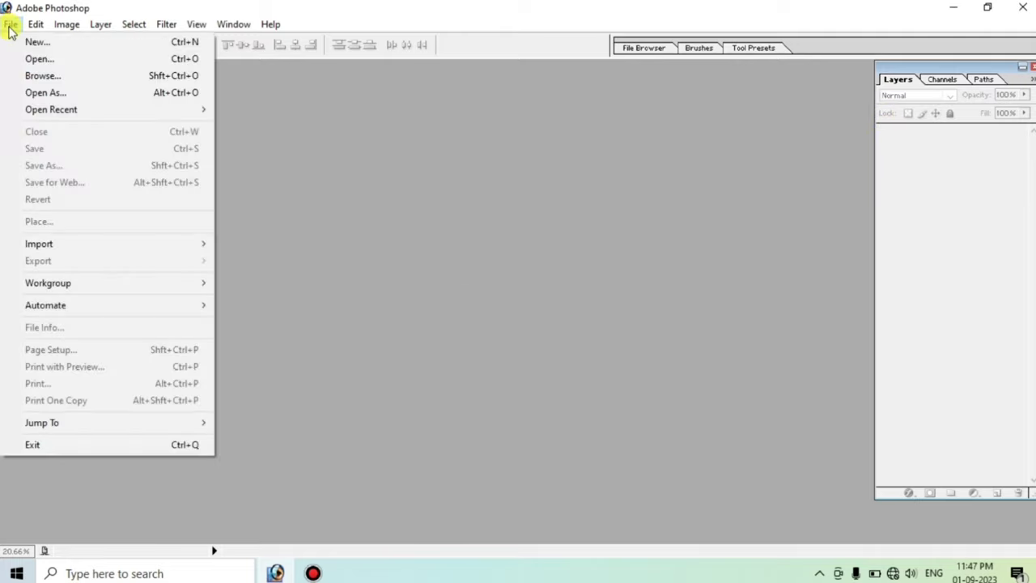
{"action": "left_click", "coordinate": [58, 61]}
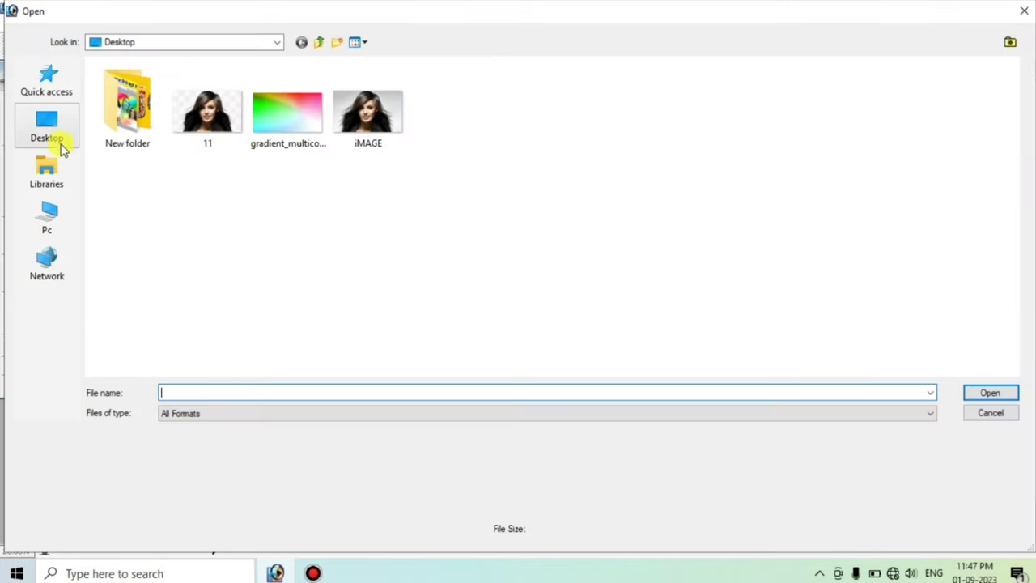
{"action": "left_click", "coordinate": [50, 131]}
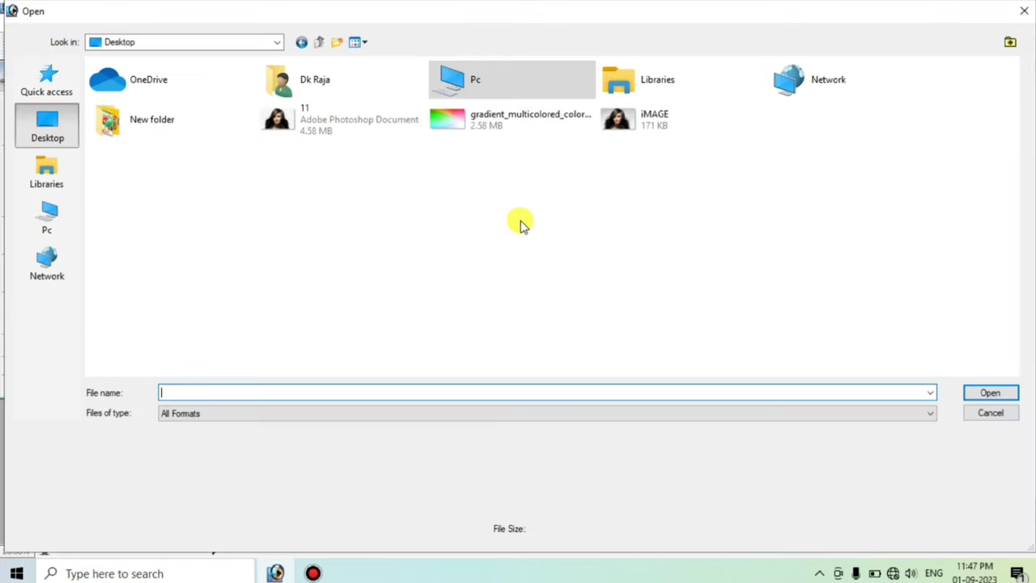
{"action": "left_click", "coordinate": [623, 121]}
{"action": "left_click", "coordinate": [654, 121]}
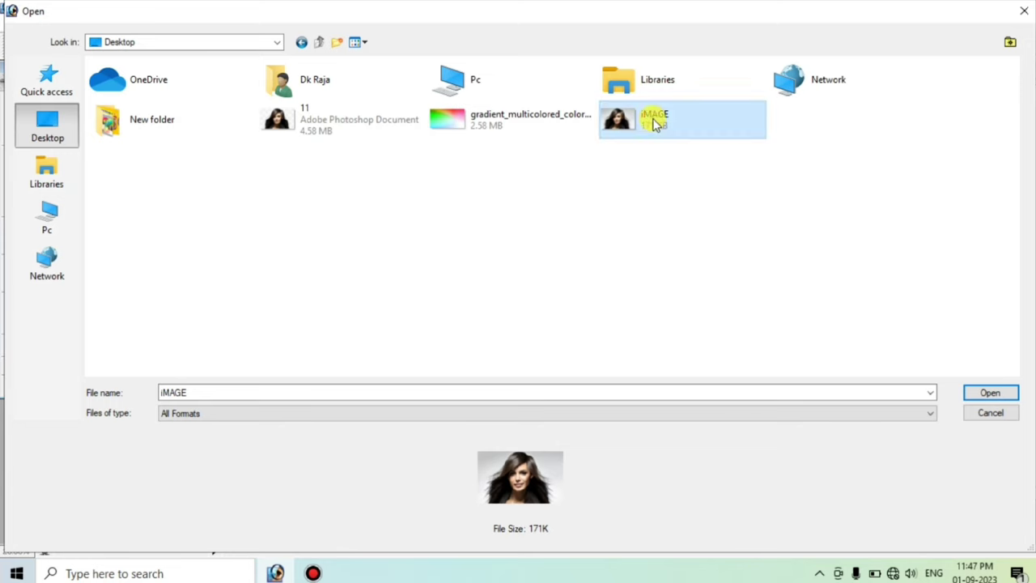
{"action": "left_click", "coordinate": [990, 393]}
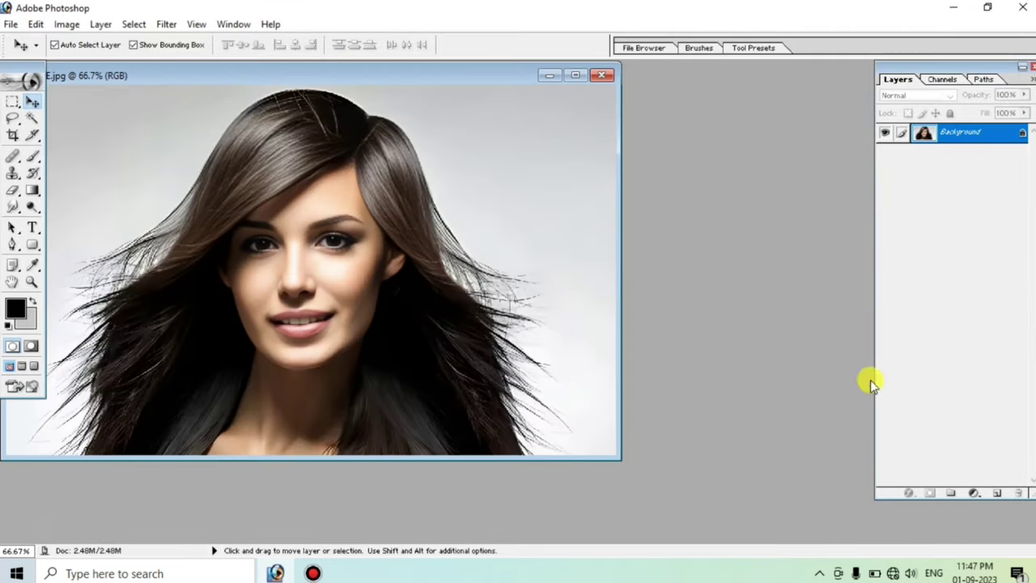
{"action": "left_click", "coordinate": [573, 76]}
{"action": "key", "text": "ctrl+0"}
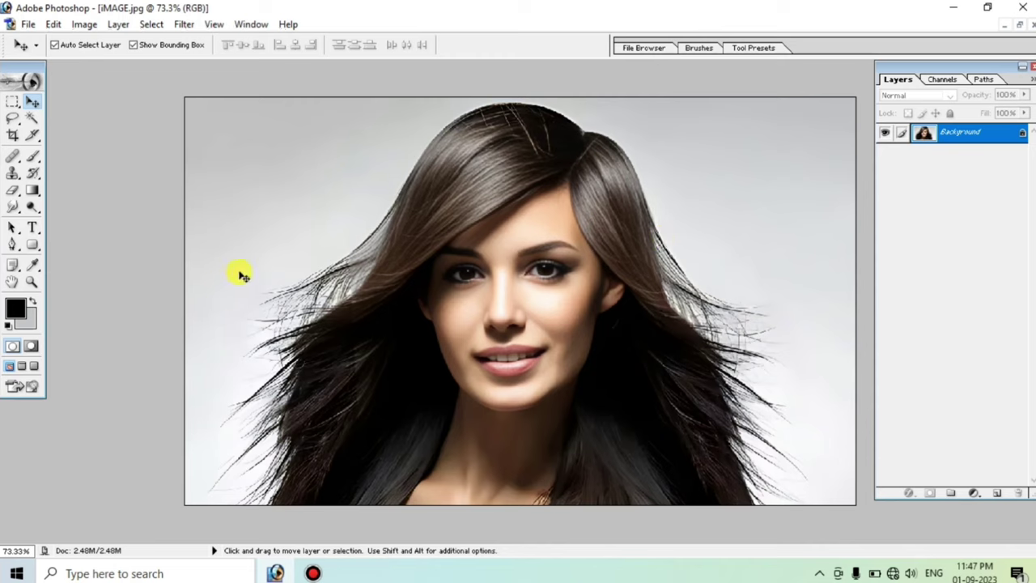
Try erasing the grey background with the Eraser, then undo back to the locked Background
{"action": "key", "text": "e"}
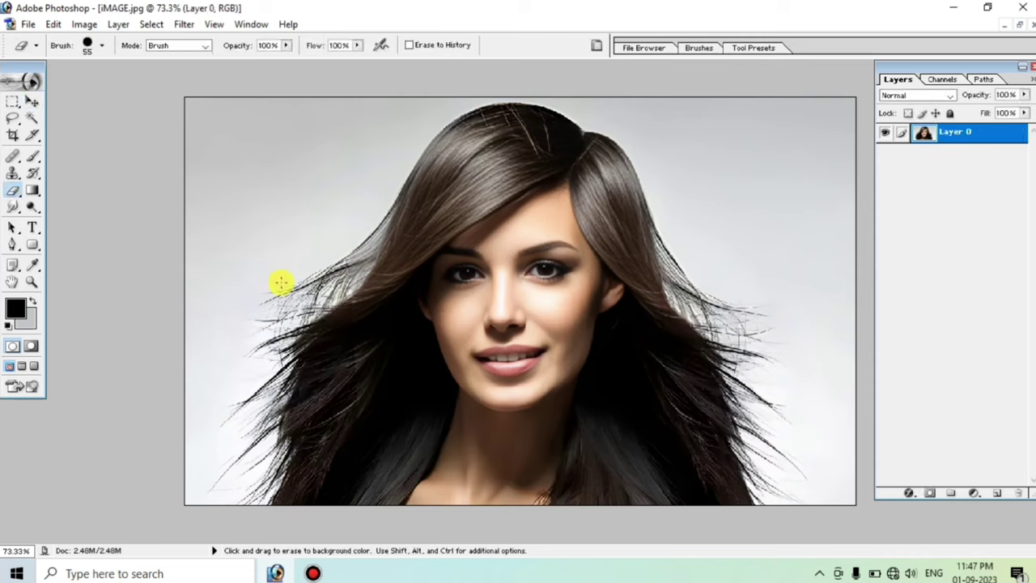
{"action": "mouse_move", "coordinate": [311, 244]}
{"action": "left_mouse_down"}
{"action": "mouse_move", "coordinate": [271, 372]}
{"action": "mouse_move", "coordinate": [363, 234]}
{"action": "mouse_move", "coordinate": [313, 305]}
{"action": "left_mouse_up"}
{"action": "mouse_move", "coordinate": [267, 386]}
{"action": "left_mouse_down"}
{"action": "mouse_move", "coordinate": [248, 454]}
{"action": "mouse_move", "coordinate": [240, 364]}
{"action": "mouse_move", "coordinate": [273, 268]}
{"action": "mouse_move", "coordinate": [346, 203]}
{"action": "mouse_move", "coordinate": [404, 201]}
{"action": "left_mouse_up"}
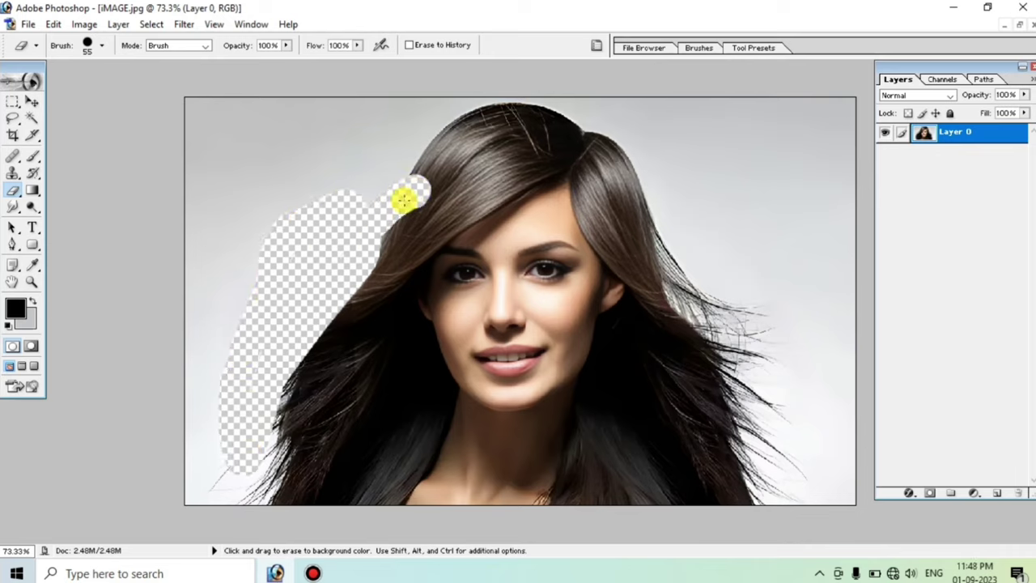
{"action": "key", "text": "ctrl+z"}
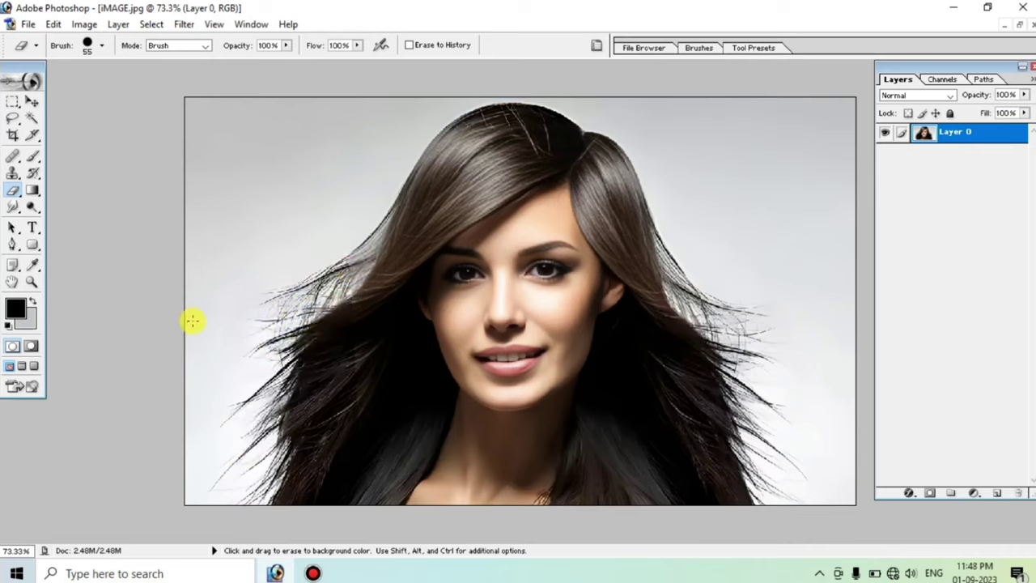
{"action": "left_click", "coordinate": [34, 101]}
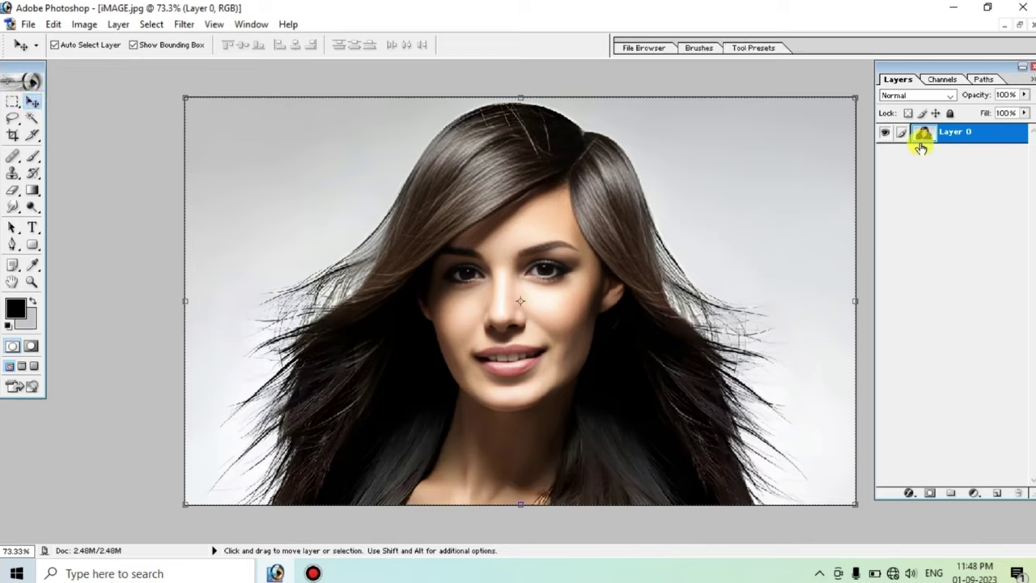
{"action": "key", "text": "ctrl+alt+z"}
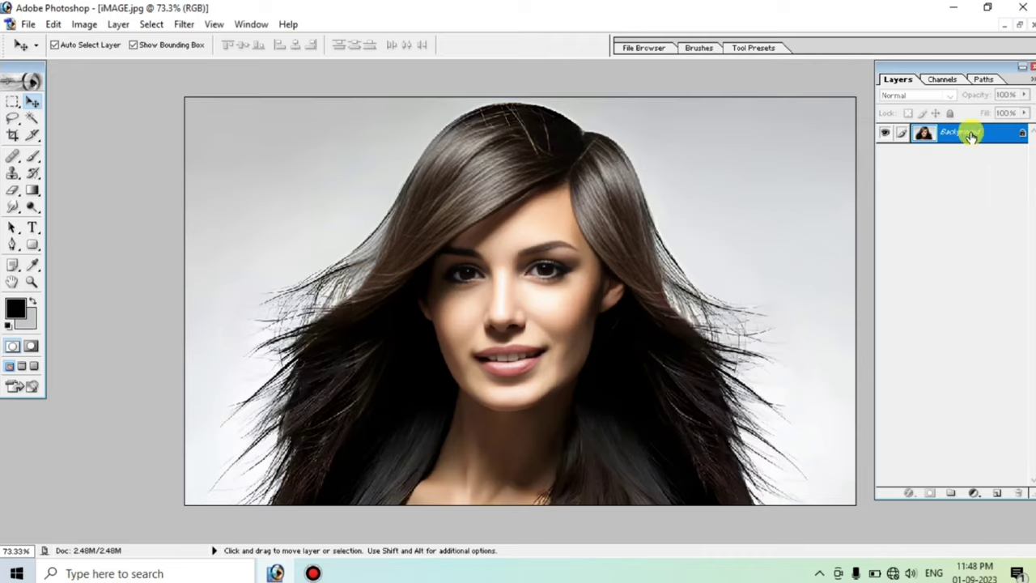
Convert the Background into Layer 0 and duplicate it as Layer 0 copy
{"action": "double_click", "coordinate": [976, 140]}
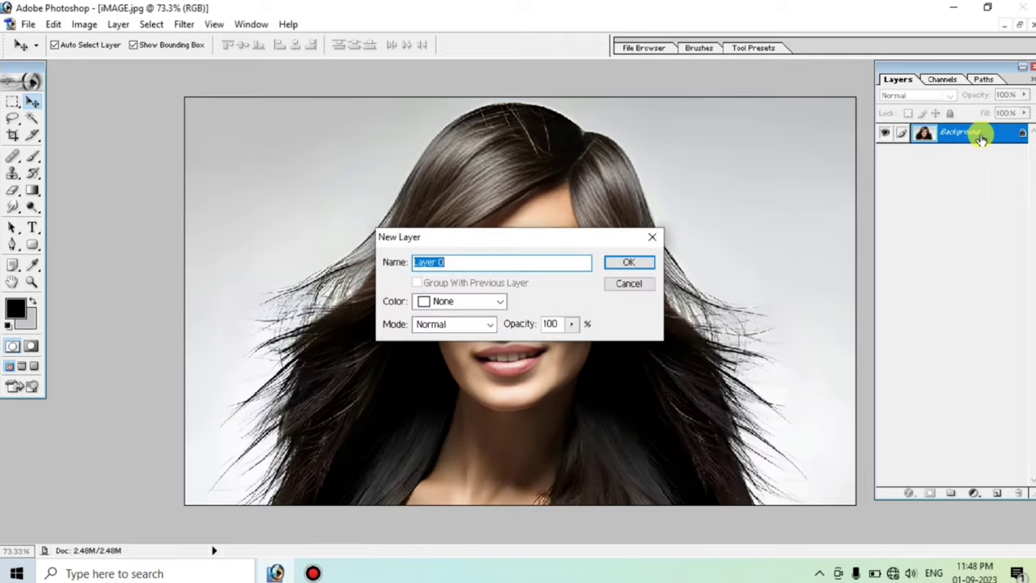
{"action": "left_click", "coordinate": [635, 263]}
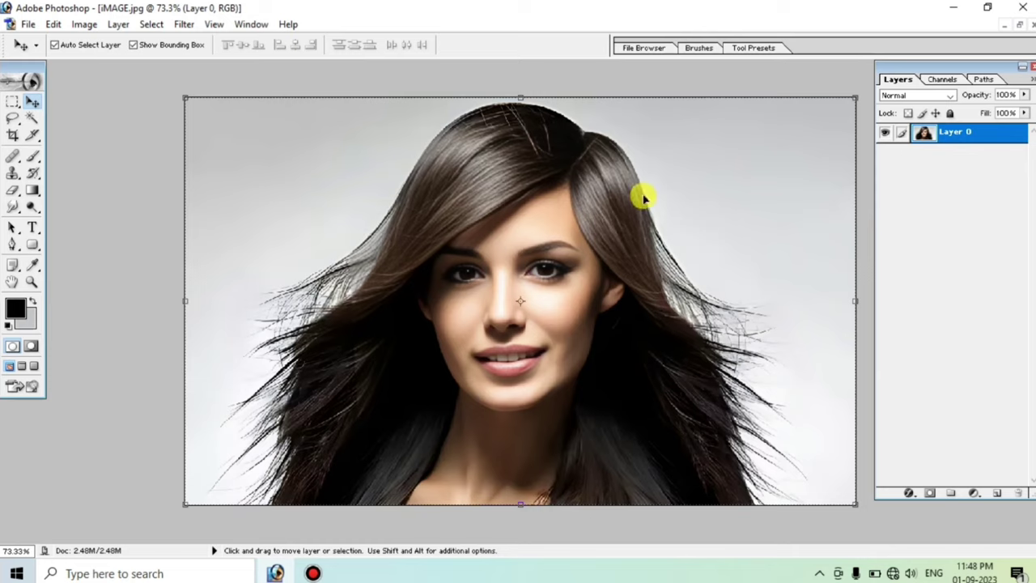
{"action": "key", "text": "ctrl+j"}
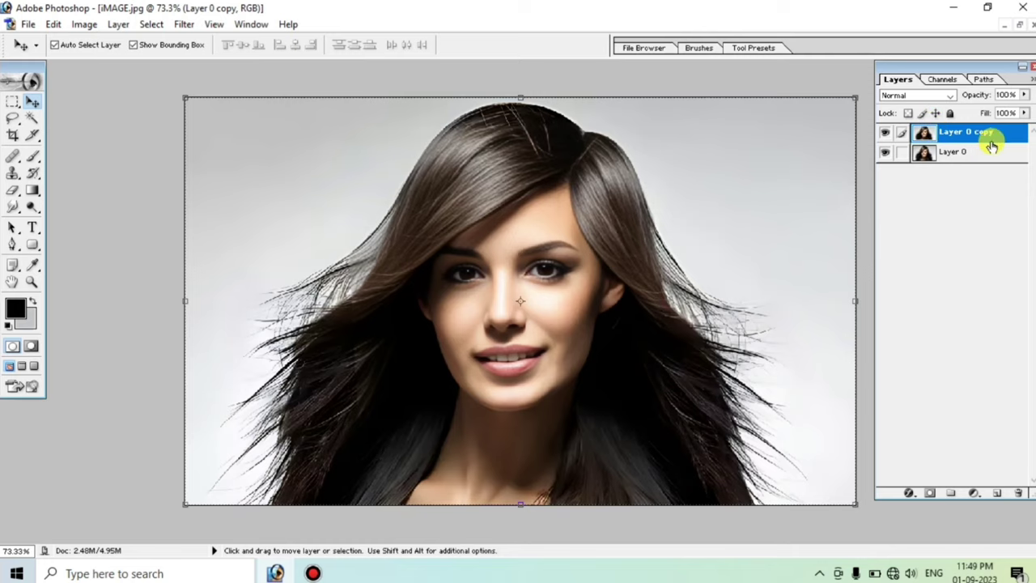
Toggle Layer 0 copy's visibility off and on, then add empty Layer 1 beneath it
{"action": "left_click", "coordinate": [884, 131]}
{"action": "left_click", "coordinate": [885, 133]}
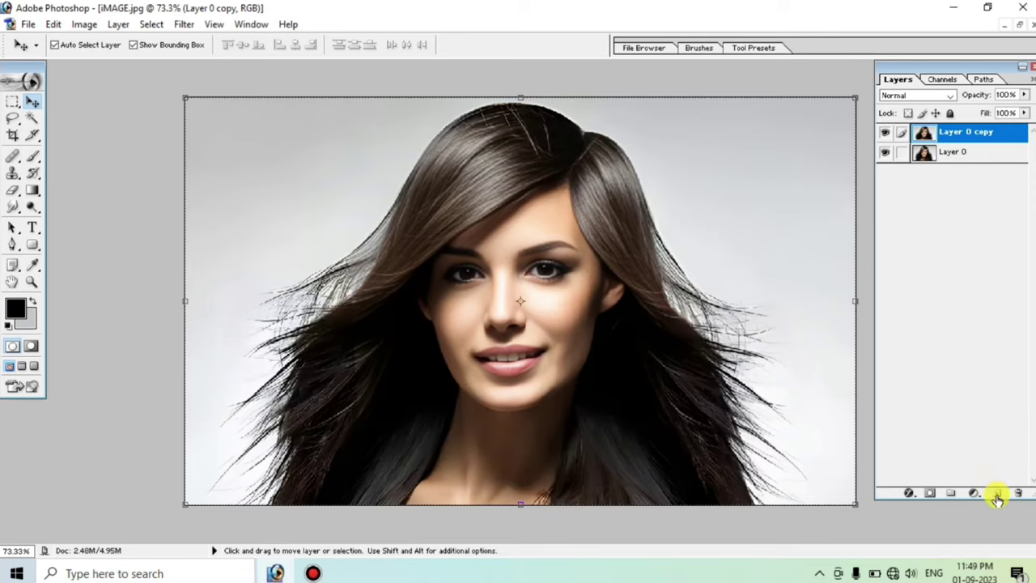
{"action": "left_click", "coordinate": [998, 494], "text": "ctrl"}
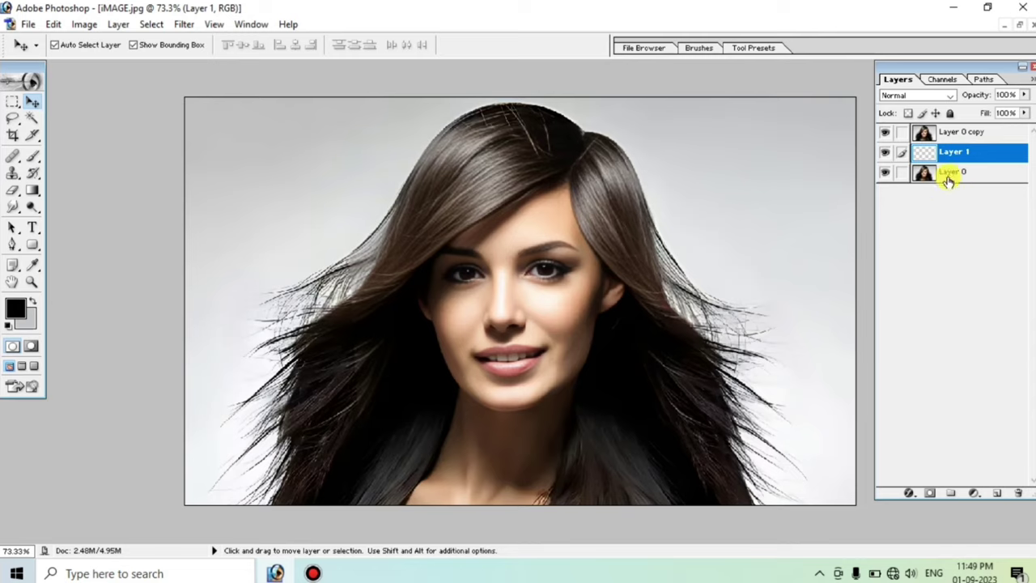
Add a Solid Color fill layer in pure red FF0000
{"action": "left_click", "coordinate": [969, 494]}
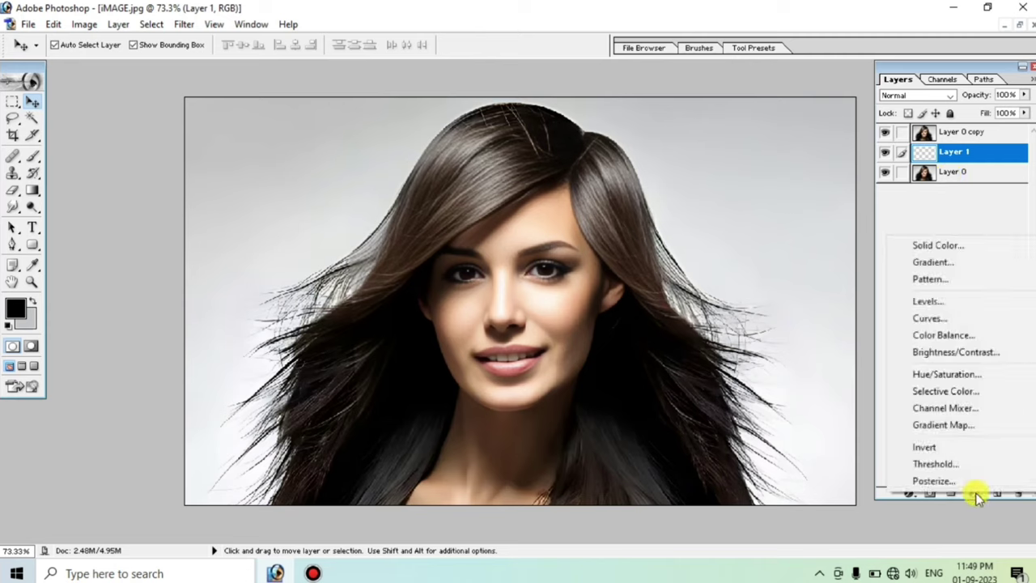
{"action": "left_click", "coordinate": [949, 253]}
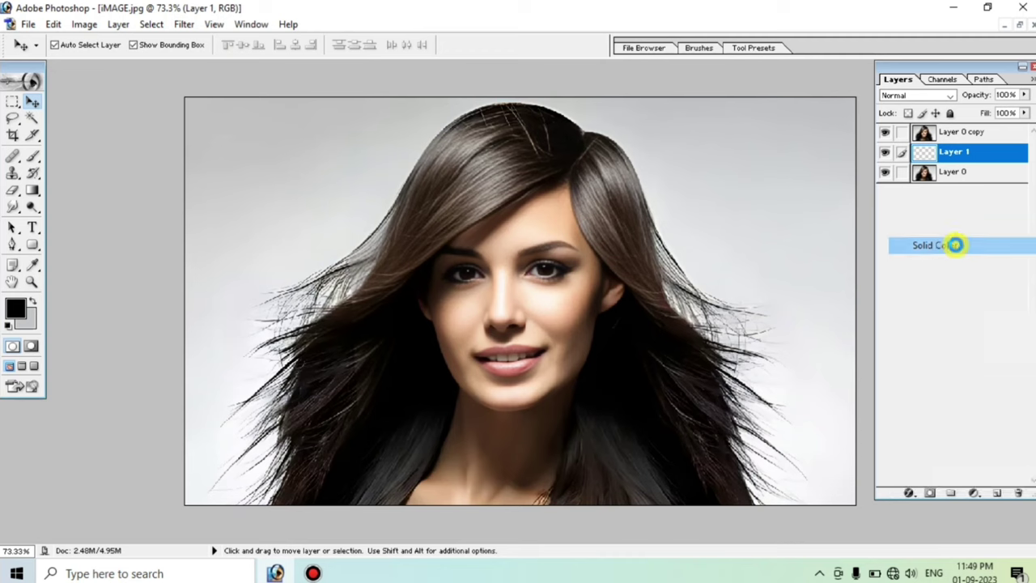
{"action": "mouse_move", "coordinate": [559, 265]}
{"action": "left_mouse_down"}
{"action": "mouse_move", "coordinate": [744, 238]}
{"action": "mouse_move", "coordinate": [749, 211]}
{"action": "left_mouse_up"}
{"action": "left_click", "coordinate": [757, 254]}
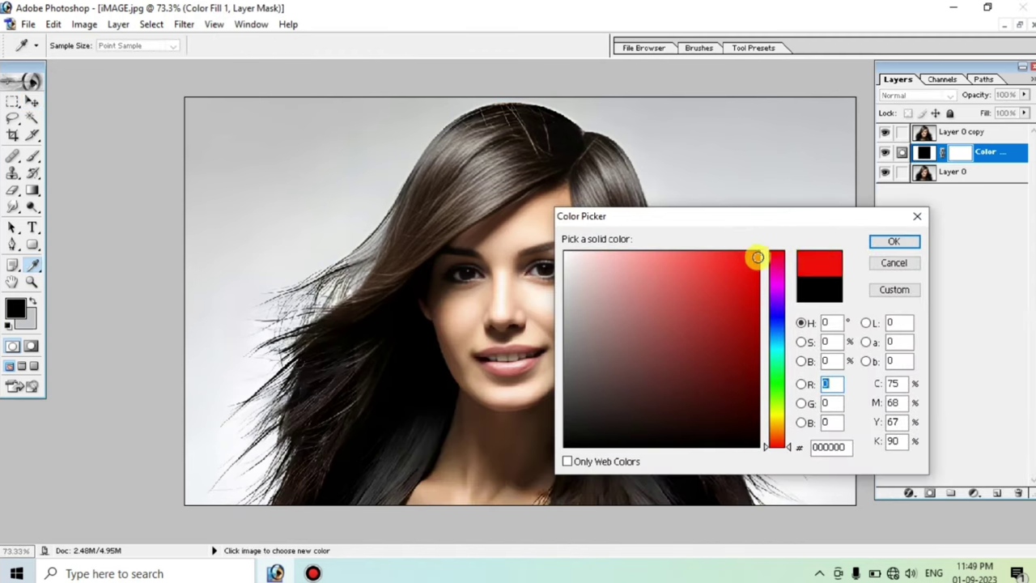
{"action": "left_click", "coordinate": [893, 241]}
{"action": "key", "text": "v"}
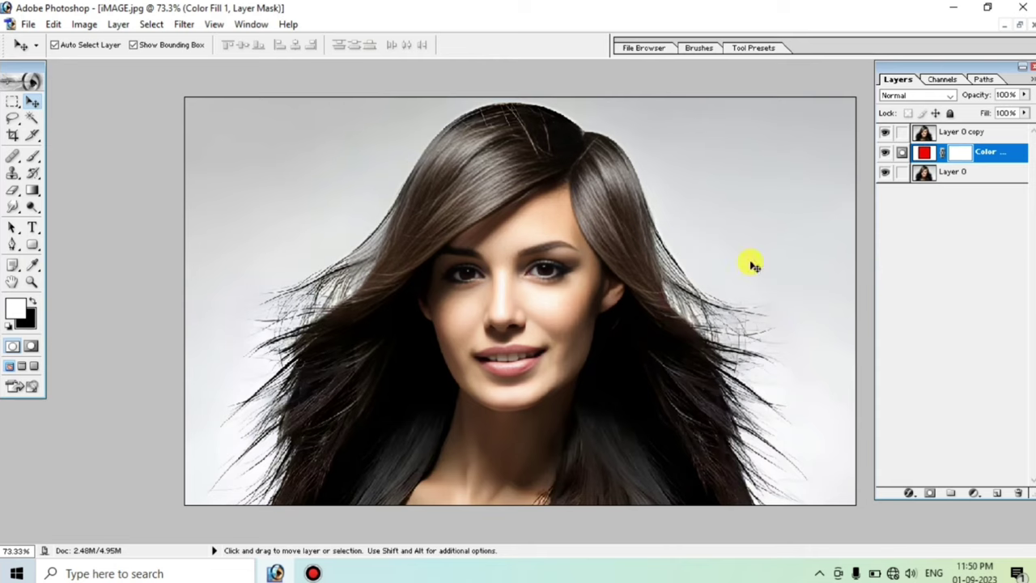
Hide the original Layer 0 and make Layer 0 copy the active layer
{"action": "key", "text": "e"}
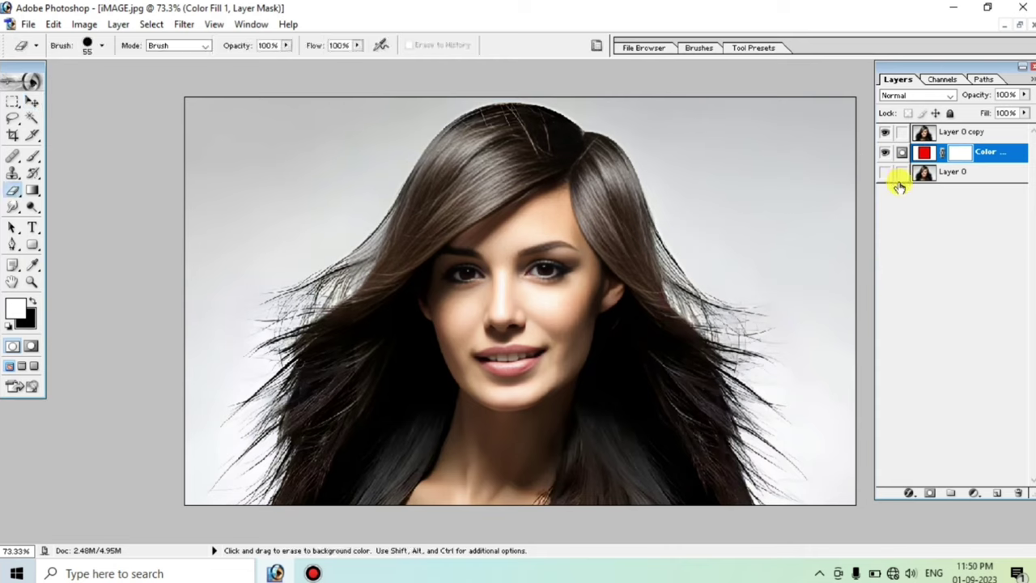
{"action": "left_click", "coordinate": [884, 173]}
{"action": "left_click", "coordinate": [964, 136]}
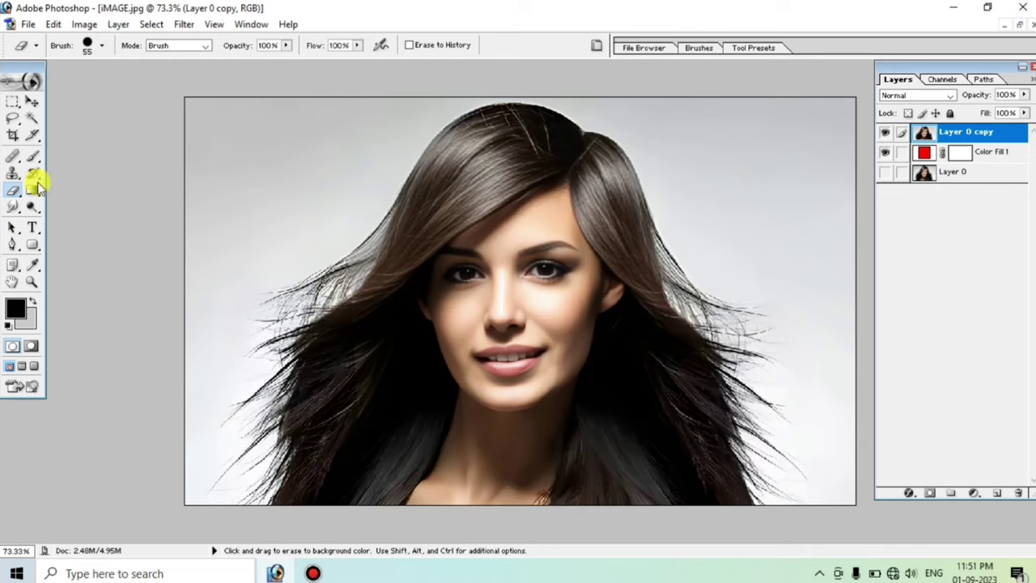
Choose the Background Eraser Tool with Discontiguous limits, 50% tolerance and Once sampling
{"action": "left_click", "coordinate": [13, 194]}
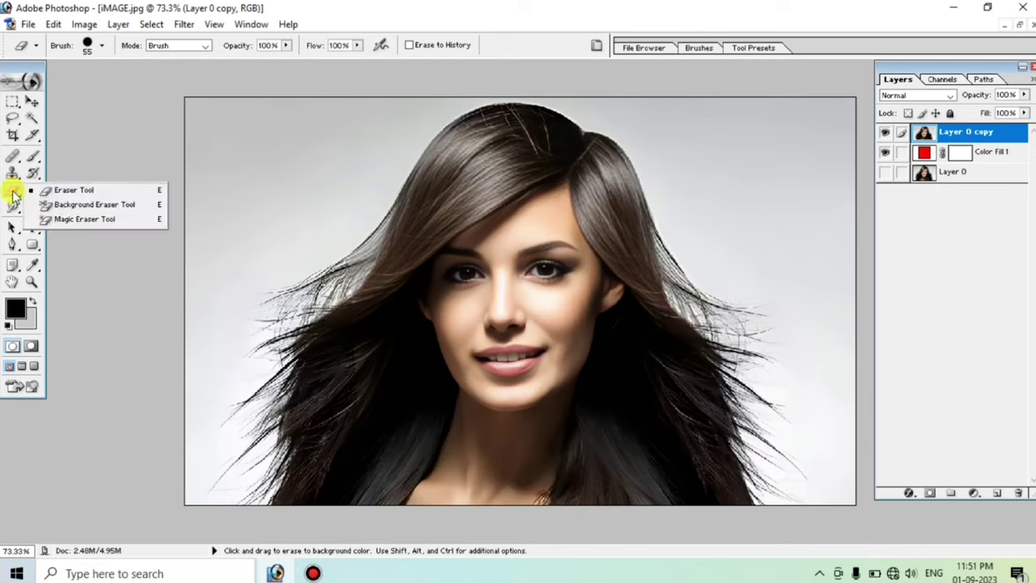
{"action": "left_click", "coordinate": [136, 214]}
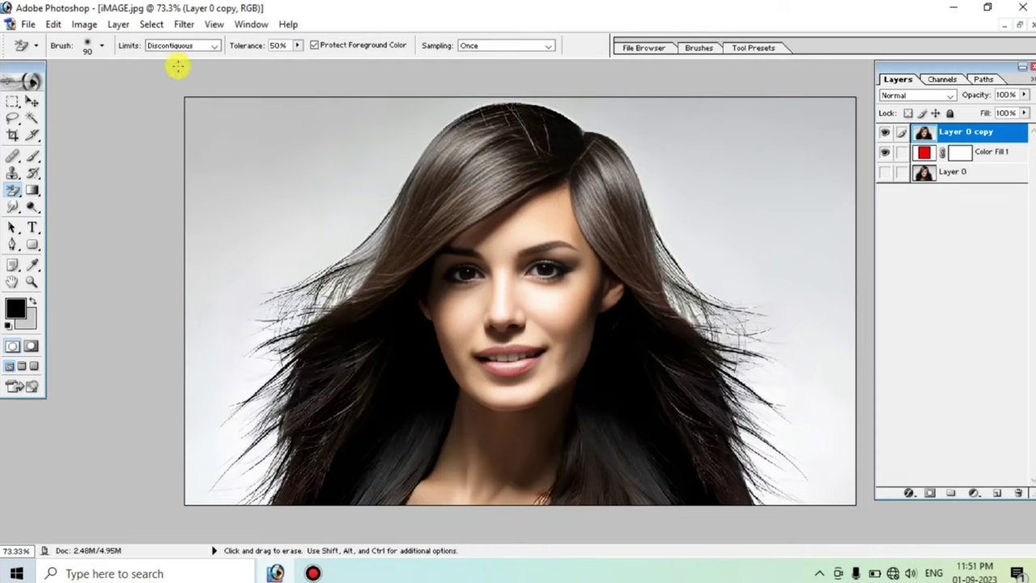
{"action": "left_click", "coordinate": [132, 50]}
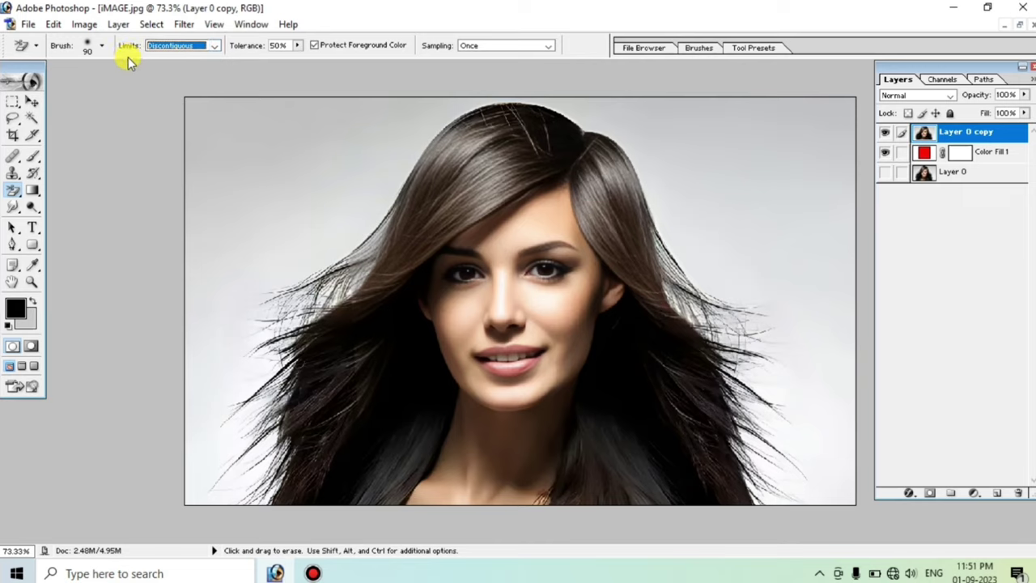
{"action": "left_click", "coordinate": [202, 48]}
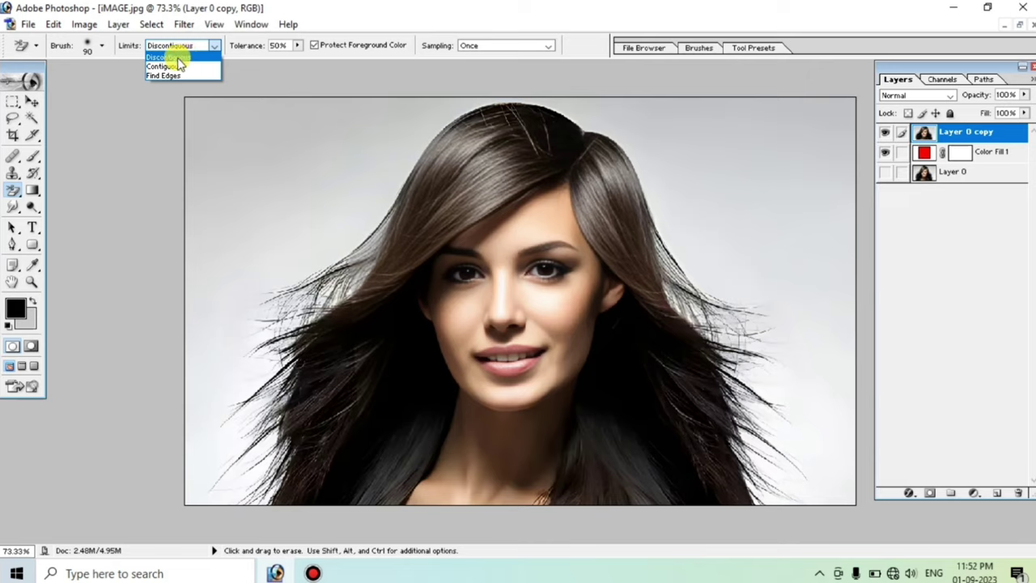
{"action": "left_click", "coordinate": [189, 58]}
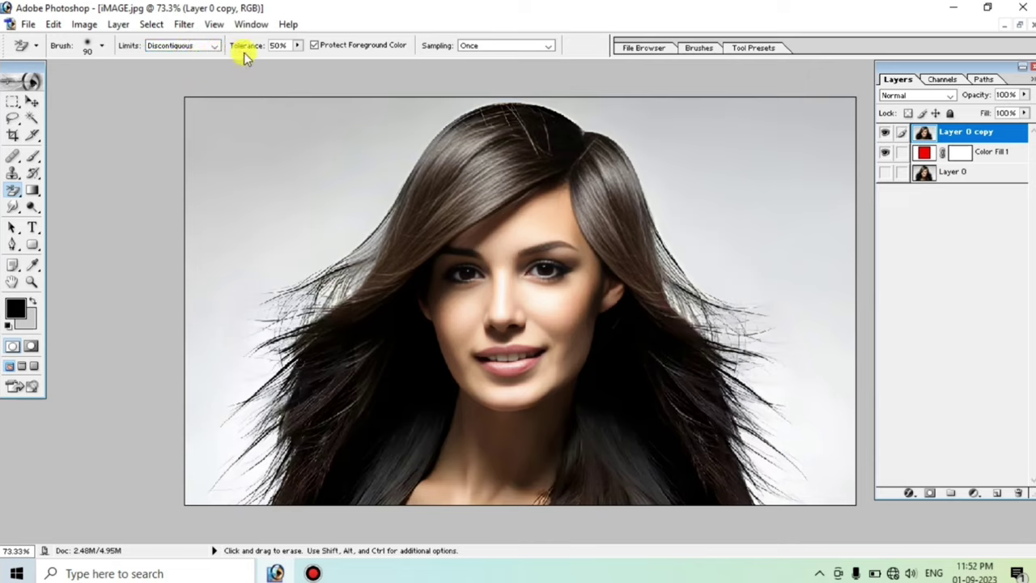
{"action": "left_click", "coordinate": [298, 47]}
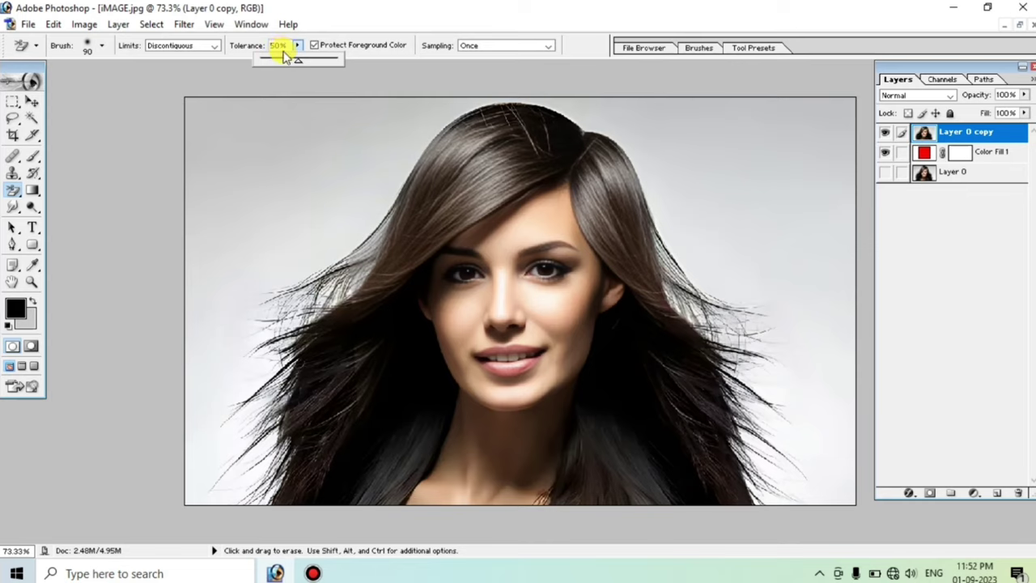
{"action": "left_click", "coordinate": [283, 59]}
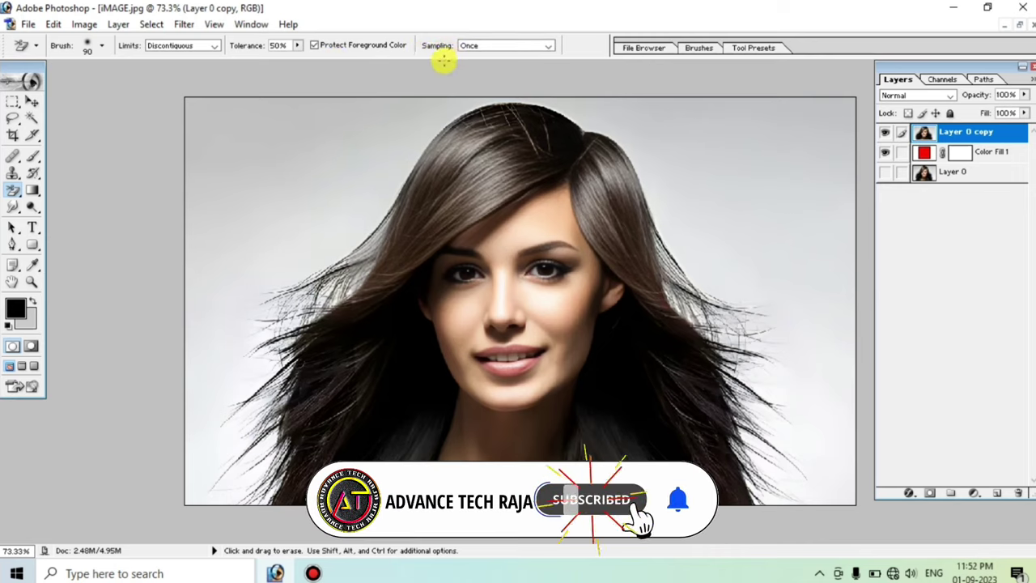
{"action": "left_click", "coordinate": [547, 47]}
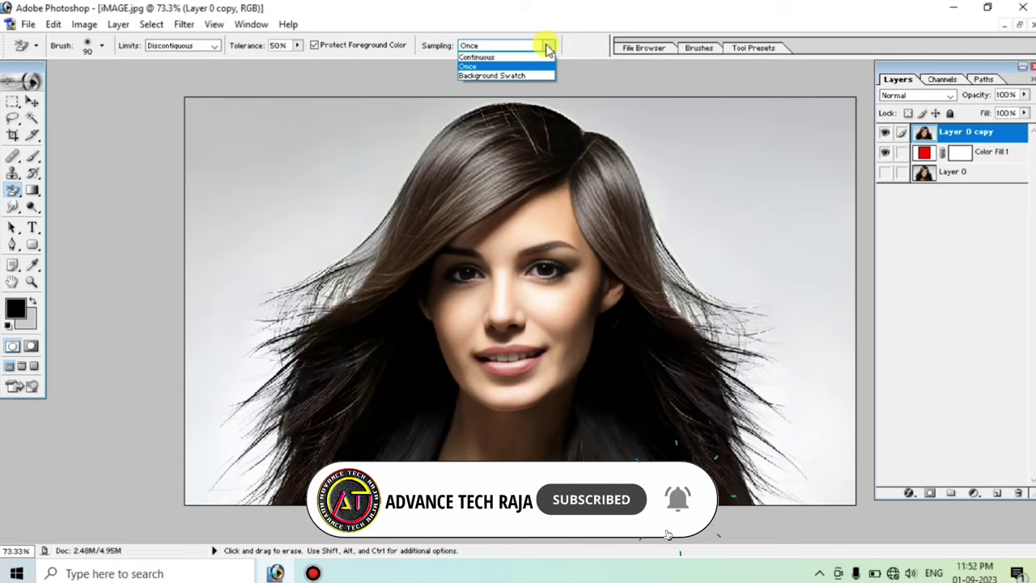
{"action": "left_click", "coordinate": [477, 66]}
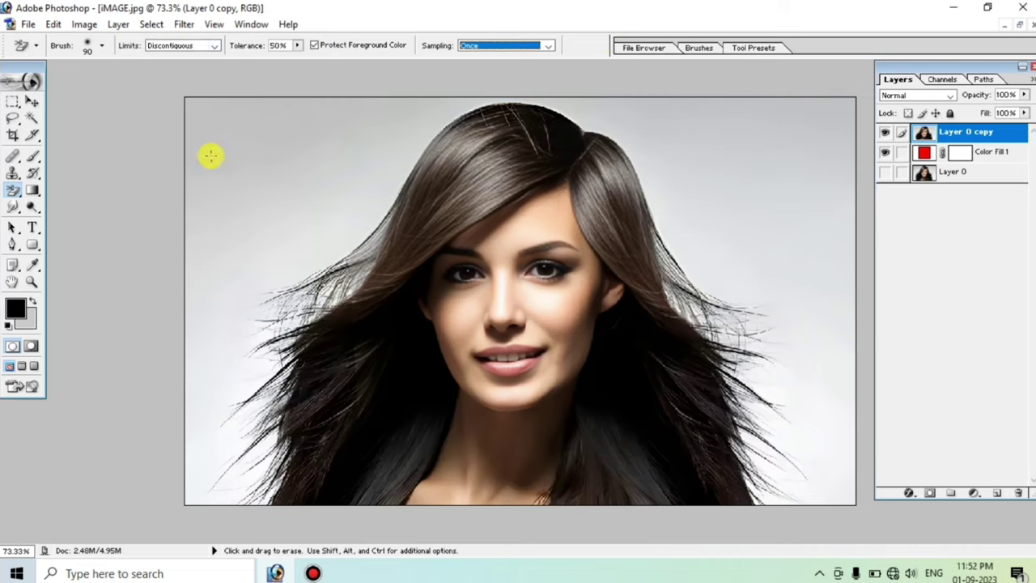
Erase the grey background from the top-left corner down the left edge of the hair
{"action": "mouse_move", "coordinate": [194, 102]}
{"action": "left_mouse_down"}
{"action": "mouse_move", "coordinate": [212, 176]}
{"action": "mouse_move", "coordinate": [219, 115]}
{"action": "left_mouse_up"}
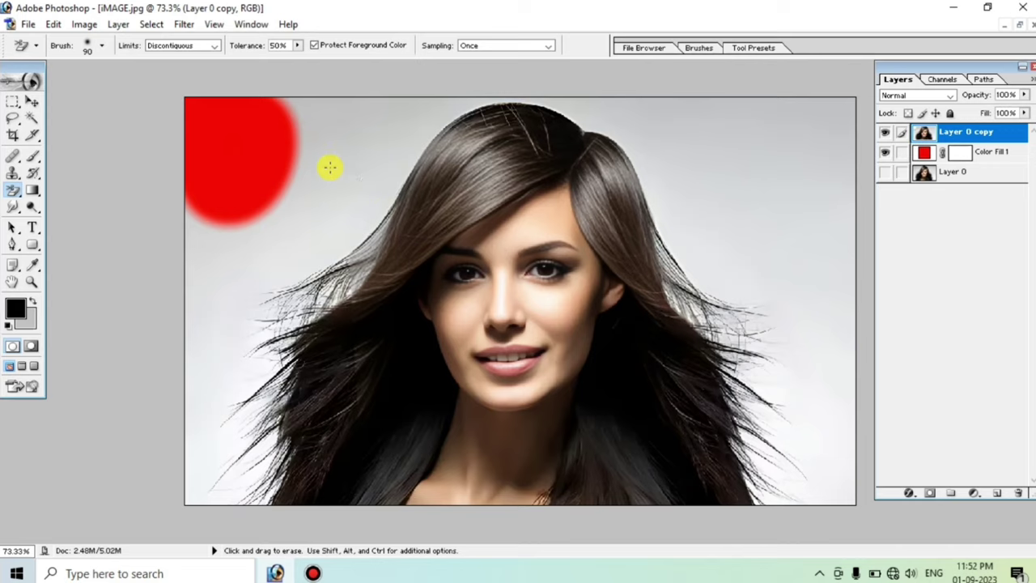
{"action": "left_click", "coordinate": [249, 151]}
{"action": "left_click", "coordinate": [227, 156]}
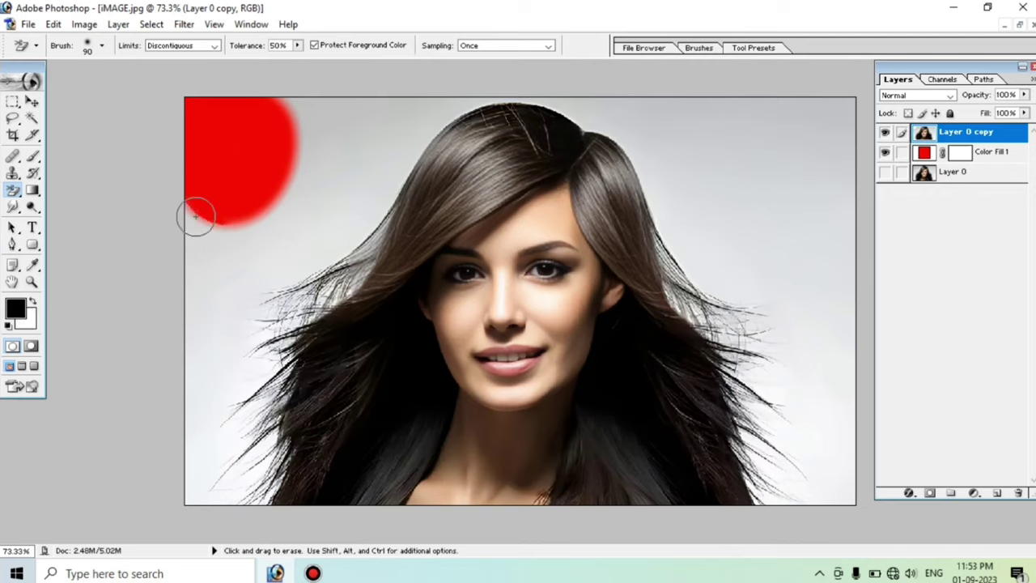
{"action": "mouse_move", "coordinate": [195, 215]}
{"action": "left_mouse_down"}
{"action": "mouse_move", "coordinate": [221, 239]}
{"action": "mouse_move", "coordinate": [303, 210]}
{"action": "mouse_move", "coordinate": [310, 197]}
{"action": "mouse_move", "coordinate": [291, 121]}
{"action": "mouse_move", "coordinate": [423, 104]}
{"action": "mouse_move", "coordinate": [374, 189]}
{"action": "mouse_move", "coordinate": [344, 176]}
{"action": "mouse_move", "coordinate": [352, 143]}
{"action": "left_mouse_up"}
{"action": "mouse_move", "coordinate": [345, 218]}
{"action": "left_mouse_down"}
{"action": "mouse_move", "coordinate": [347, 261]}
{"action": "mouse_move", "coordinate": [306, 297]}
{"action": "mouse_move", "coordinate": [192, 270]}
{"action": "mouse_move", "coordinate": [231, 478]}
{"action": "mouse_move", "coordinate": [262, 444]}
{"action": "mouse_move", "coordinate": [278, 340]}
{"action": "mouse_move", "coordinate": [269, 343]}
{"action": "left_mouse_up"}
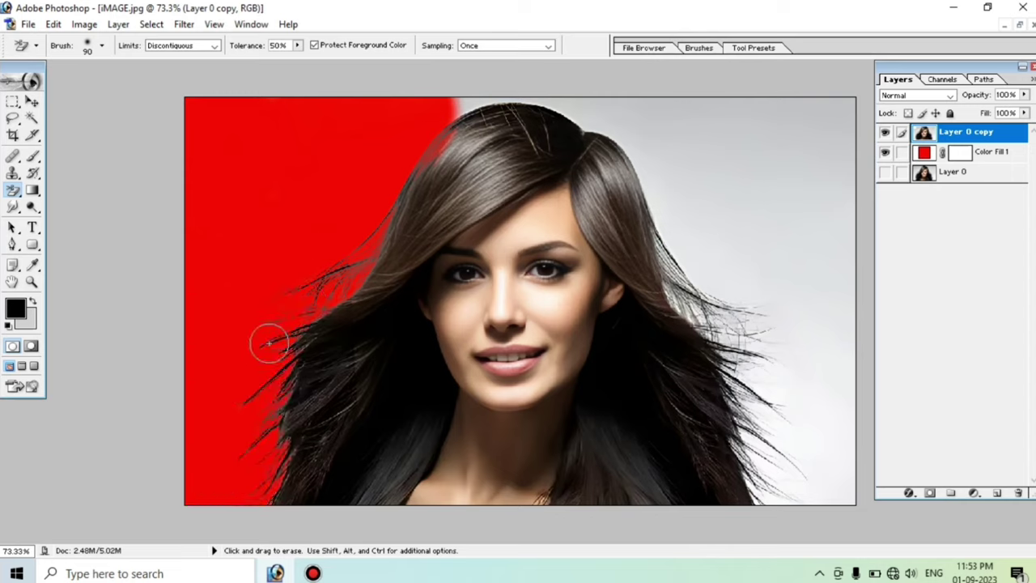
Erase the background along the top right, near the crown, and down the right side
{"action": "mouse_move", "coordinate": [853, 105]}
{"action": "left_mouse_down"}
{"action": "mouse_move", "coordinate": [677, 105]}
{"action": "mouse_move", "coordinate": [497, 72]}
{"action": "left_mouse_up"}
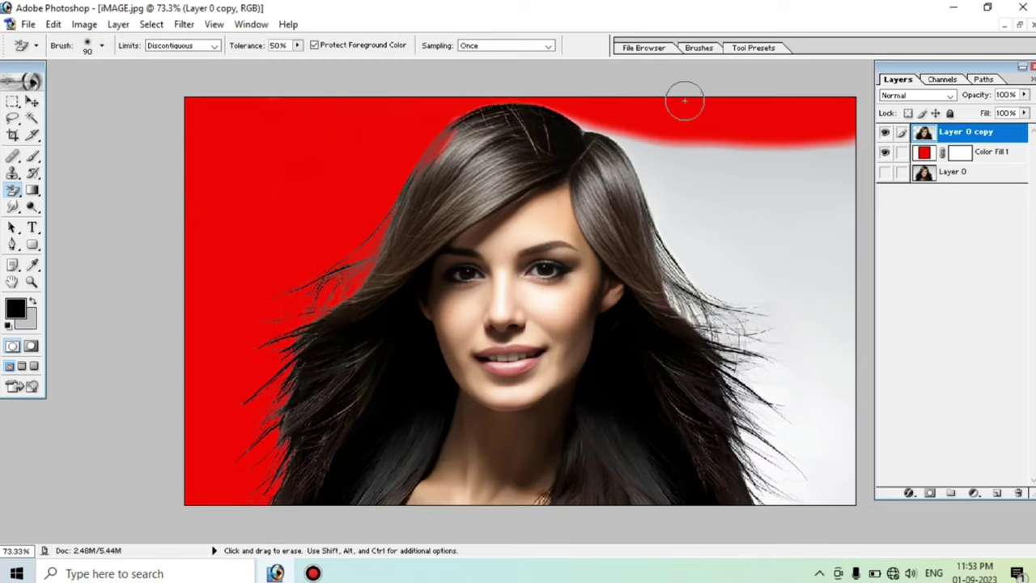
{"action": "mouse_move", "coordinate": [685, 97]}
{"action": "left_mouse_down"}
{"action": "mouse_move", "coordinate": [800, 159]}
{"action": "mouse_move", "coordinate": [659, 134]}
{"action": "mouse_move", "coordinate": [610, 109]}
{"action": "left_mouse_up"}
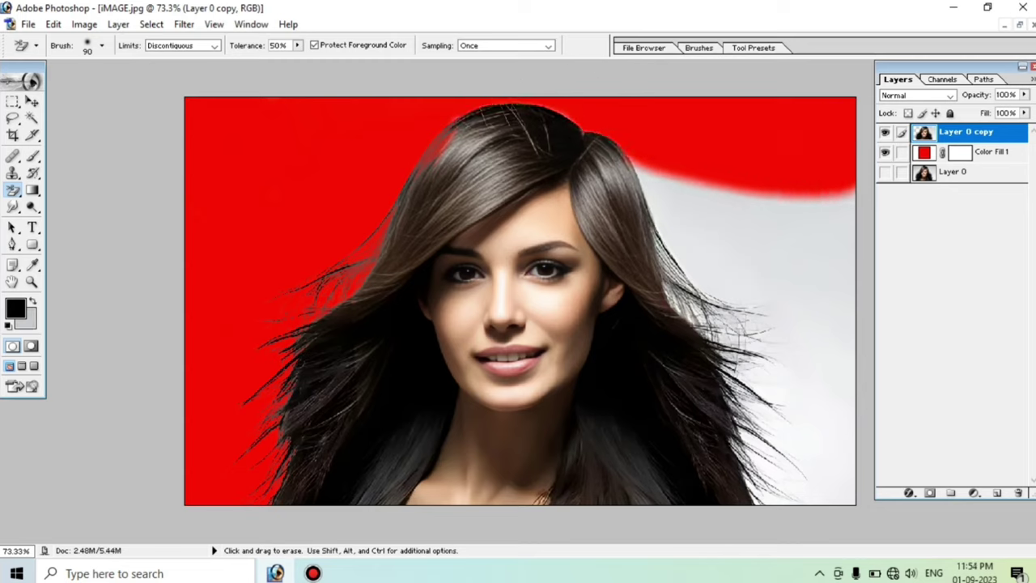
{"action": "mouse_move", "coordinate": [842, 223]}
{"action": "left_mouse_down"}
{"action": "mouse_move", "coordinate": [730, 197]}
{"action": "mouse_move", "coordinate": [663, 157]}
{"action": "mouse_move", "coordinate": [701, 293]}
{"action": "mouse_move", "coordinate": [777, 219]}
{"action": "mouse_move", "coordinate": [795, 347]}
{"action": "mouse_move", "coordinate": [737, 342]}
{"action": "mouse_move", "coordinate": [765, 425]}
{"action": "mouse_move", "coordinate": [763, 456]}
{"action": "mouse_move", "coordinate": [855, 416]}
{"action": "mouse_move", "coordinate": [814, 471]}
{"action": "left_mouse_up"}
Zoom in on the hair, switch to the regular Eraser Tool, and fit the image on screen
{"action": "scroll", "coordinate": [782, 281], "scroll_direction": "down", "scroll_amount": 1}
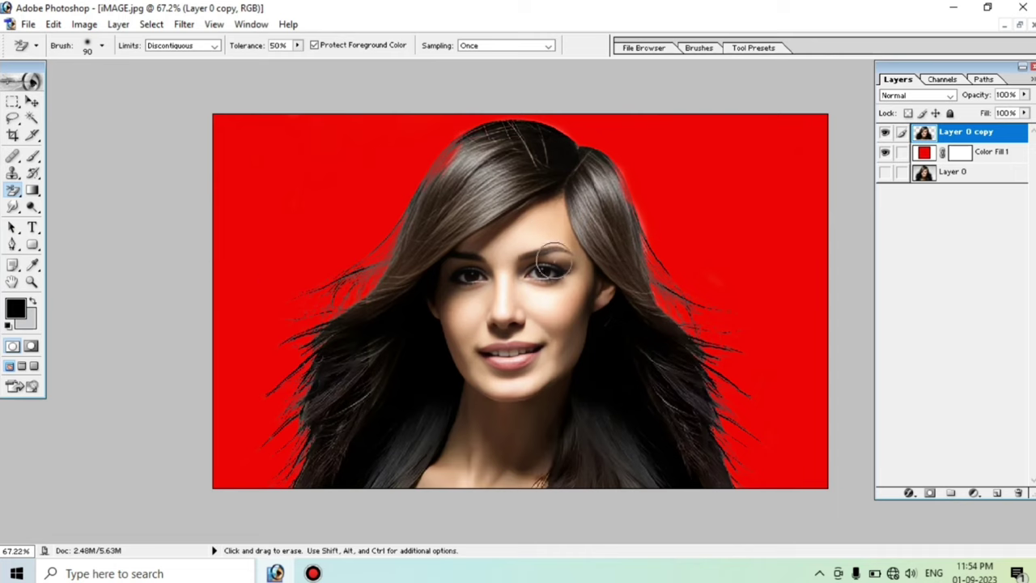
{"action": "scroll", "coordinate": [562, 259], "scroll_direction": "up", "scroll_amount": 1}
{"action": "scroll", "coordinate": [477, 250], "scroll_direction": "up", "scroll_amount": 3}
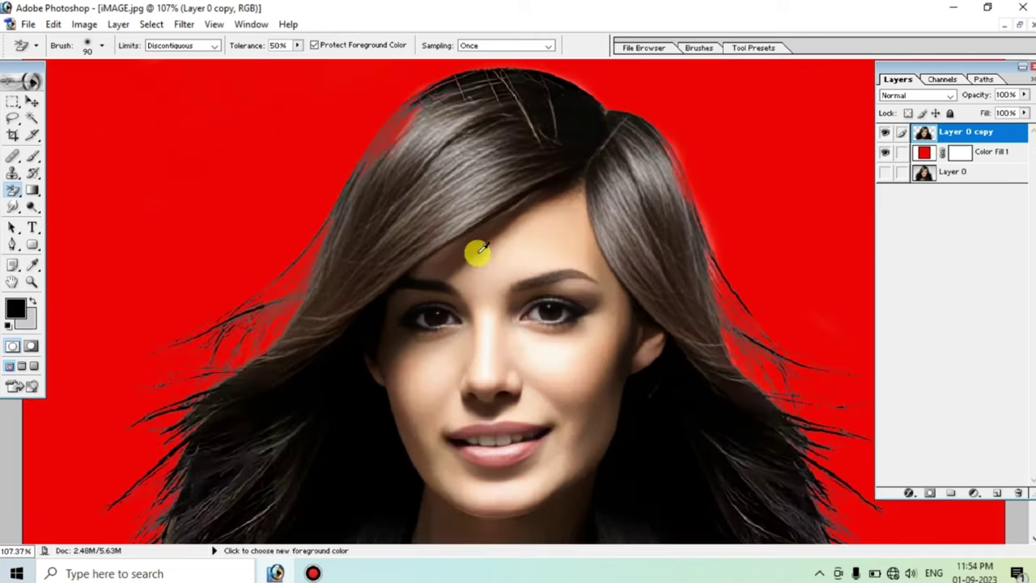
{"action": "scroll", "coordinate": [570, 209], "scroll_direction": "up", "scroll_amount": 4}
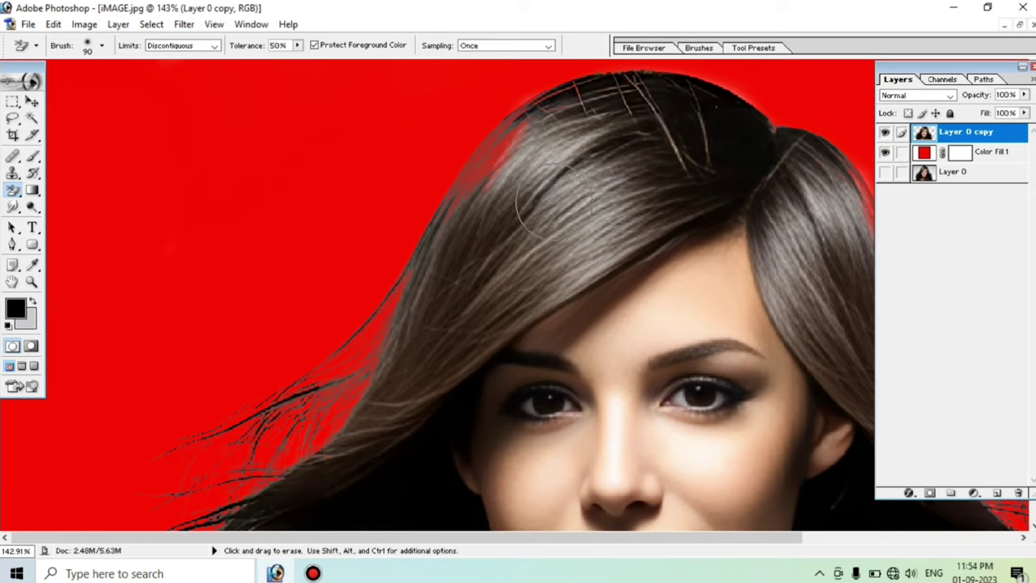
{"action": "left_click", "coordinate": [13, 194]}
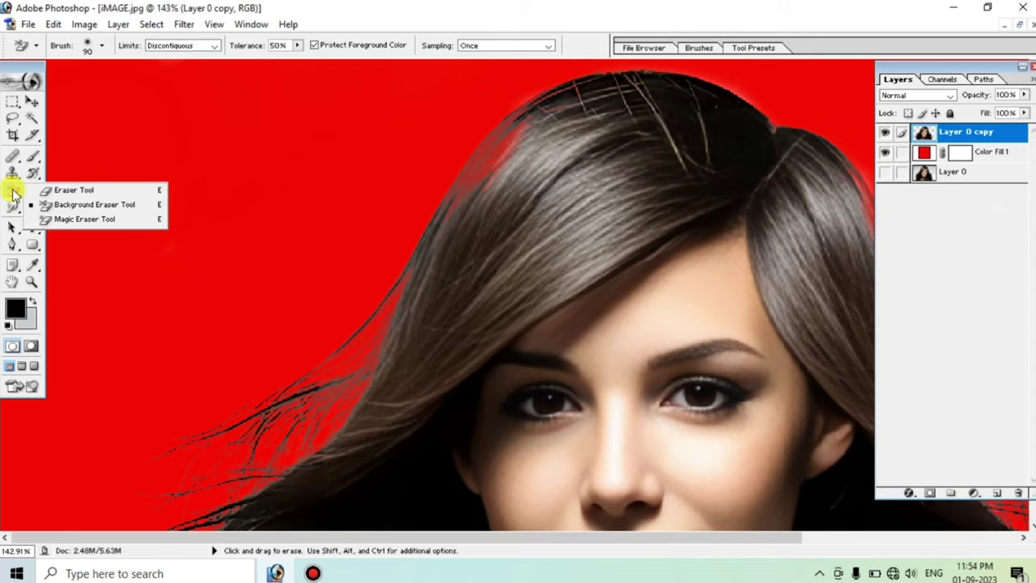
{"action": "left_click", "coordinate": [85, 192]}
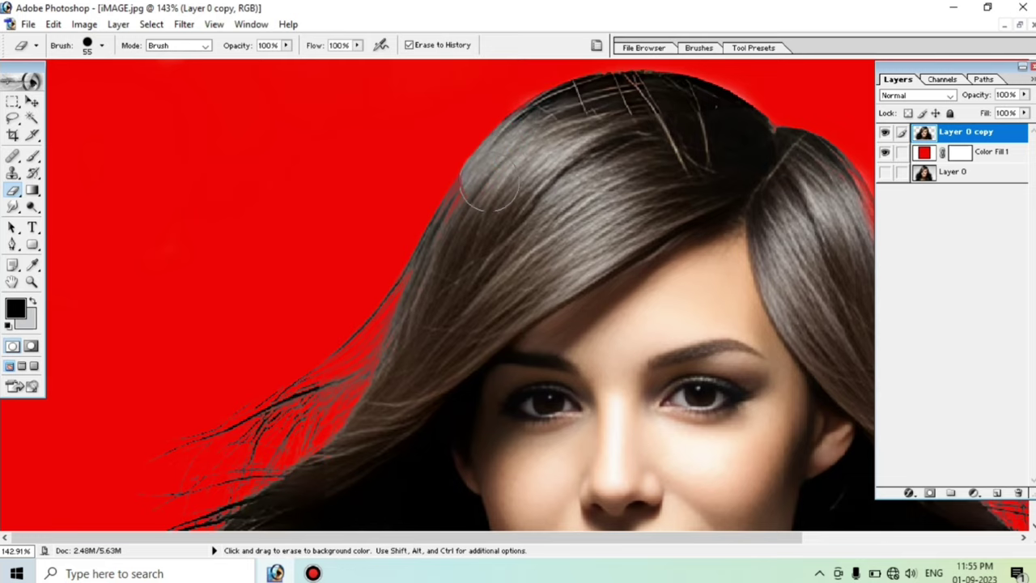
{"action": "key", "text": "ctrl+0"}
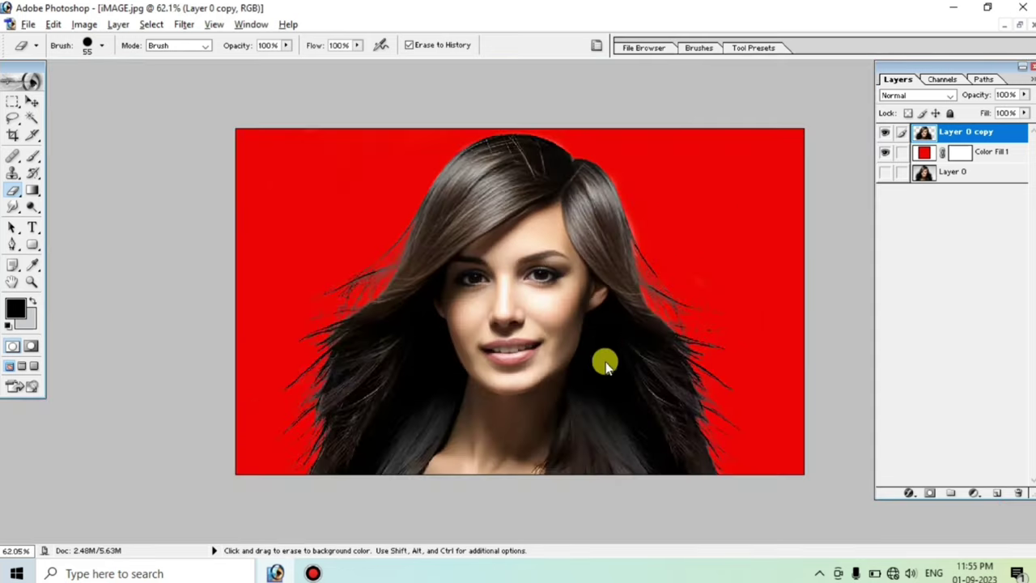
Hide the red Color Fill 1 layer and nudge the cut-out woman slightly with the Move tool
{"action": "scroll", "coordinate": [366, 218], "scroll_direction": "up", "scroll_amount": 1}
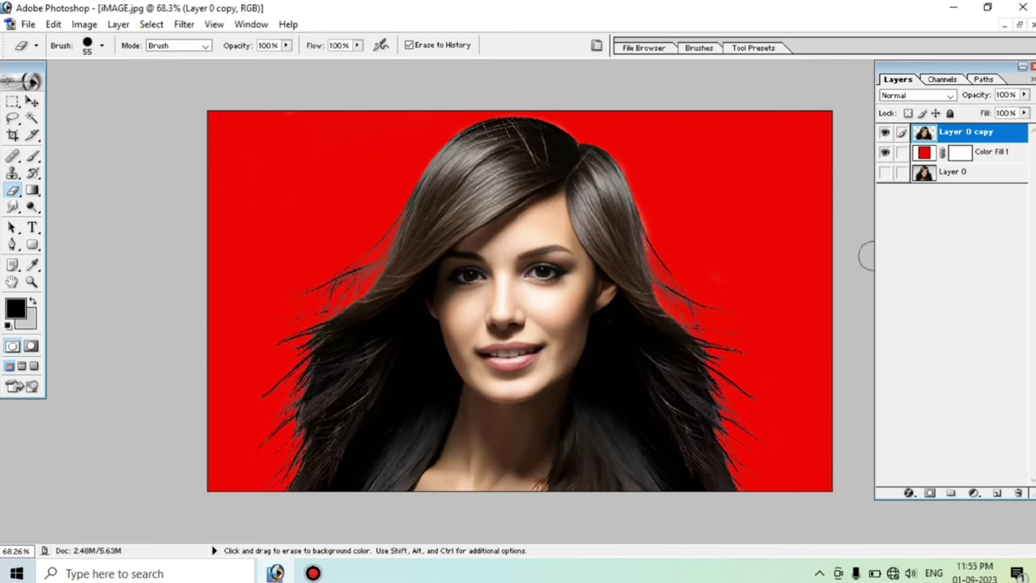
{"action": "left_click", "coordinate": [885, 153]}
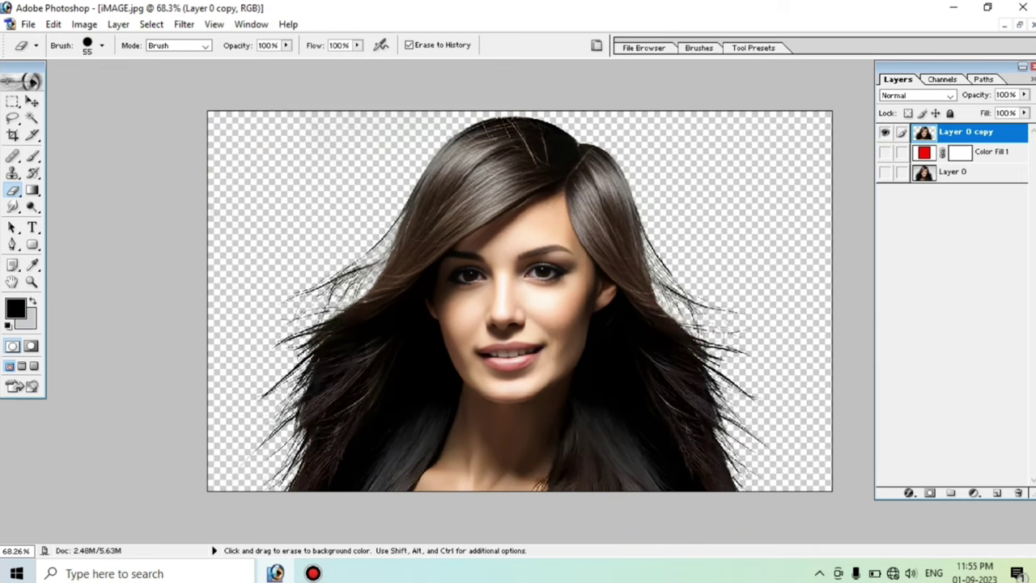
{"action": "key", "text": "v"}
{"action": "left_click_drag", "start_coordinate": [582, 228], "coordinate": [592, 242]}
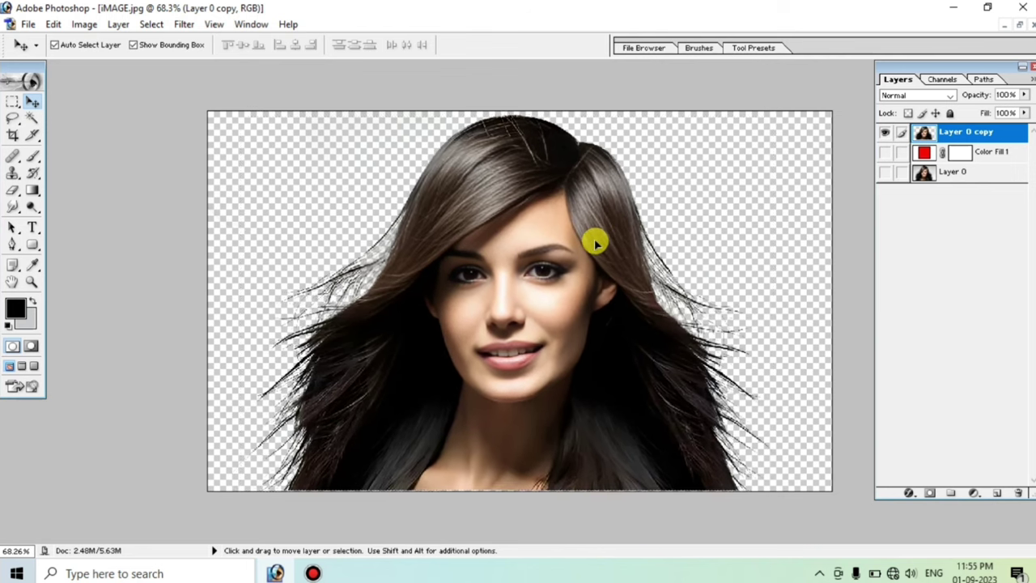
Briefly show Layer 0's original white-background photo, then hide it again
{"action": "scroll", "coordinate": [510, 307], "scroll_direction": "up", "scroll_amount": 2}
{"action": "scroll", "coordinate": [573, 308], "scroll_direction": "up", "scroll_amount": 1}
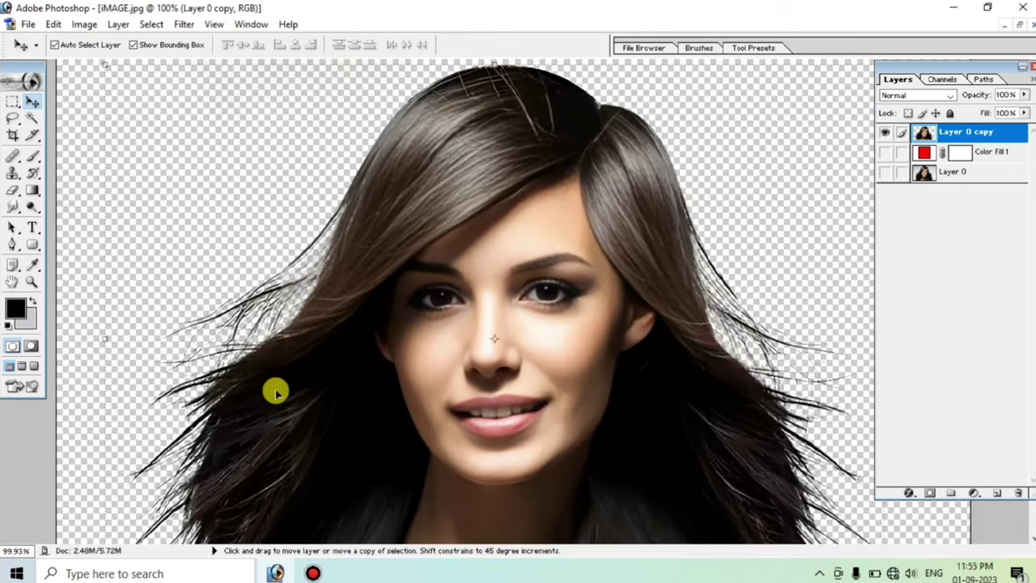
{"action": "scroll", "coordinate": [331, 353], "scroll_direction": "down", "scroll_amount": 1}
{"action": "scroll", "coordinate": [561, 345], "scroll_direction": "down", "scroll_amount": 1}
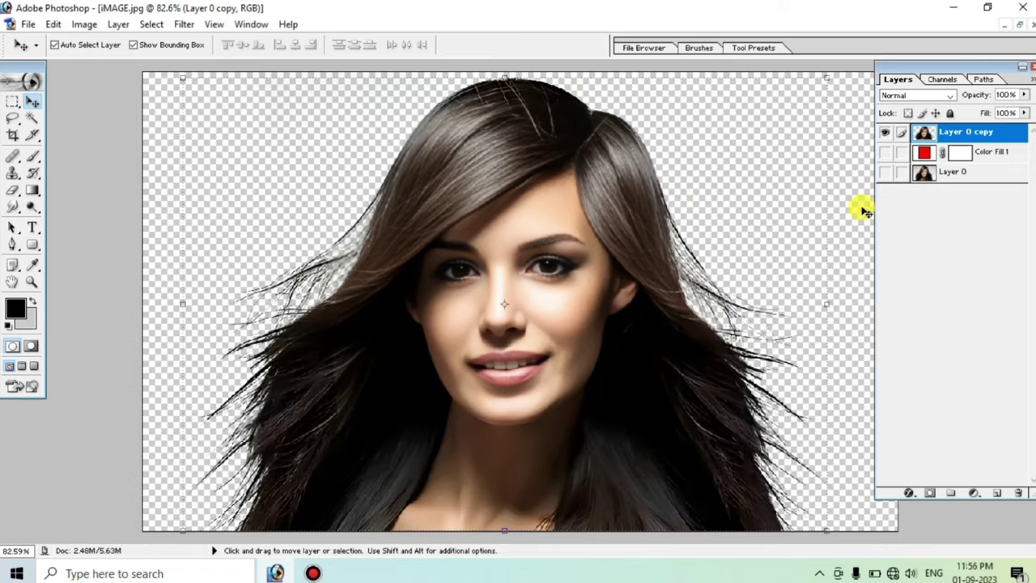
{"action": "left_click", "coordinate": [885, 171]}
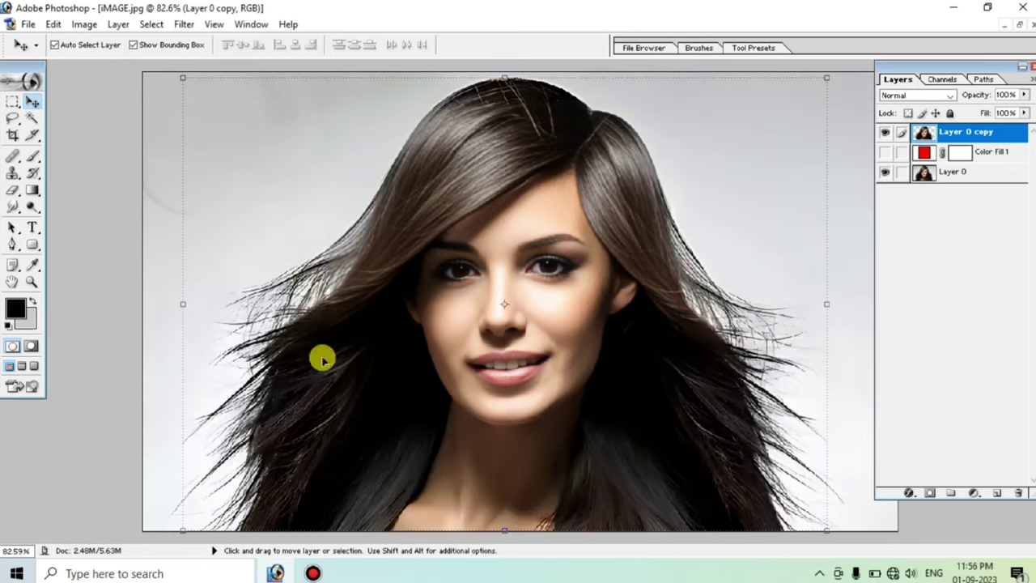
{"action": "left_click", "coordinate": [885, 173]}
Shrink the portrait document into a smaller floating window
{"action": "scroll", "coordinate": [740, 370], "scroll_direction": "down", "scroll_amount": 1}
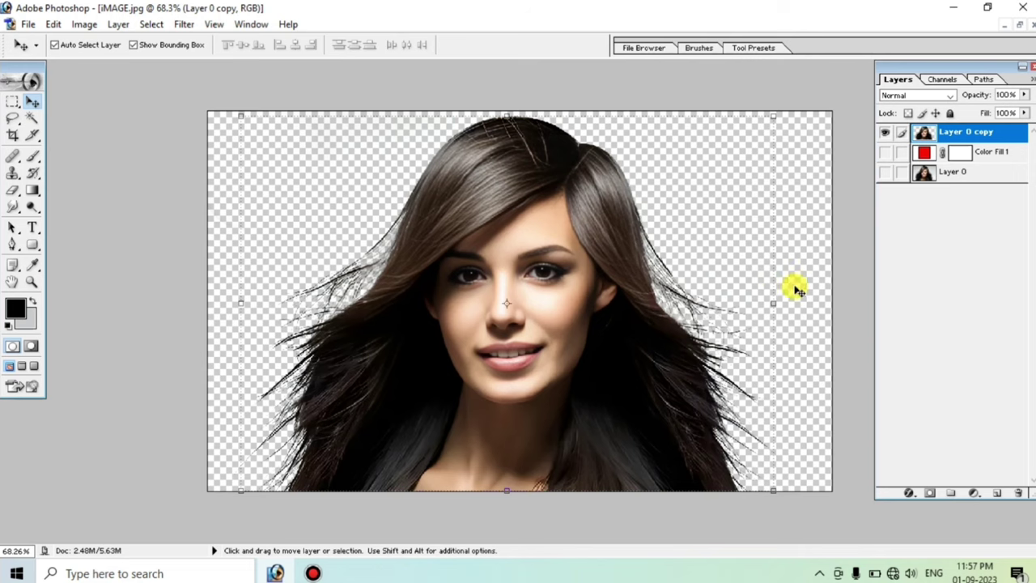
{"action": "left_click", "coordinate": [1018, 30]}
{"action": "scroll", "coordinate": [462, 259], "scroll_direction": "down", "scroll_amount": 2}
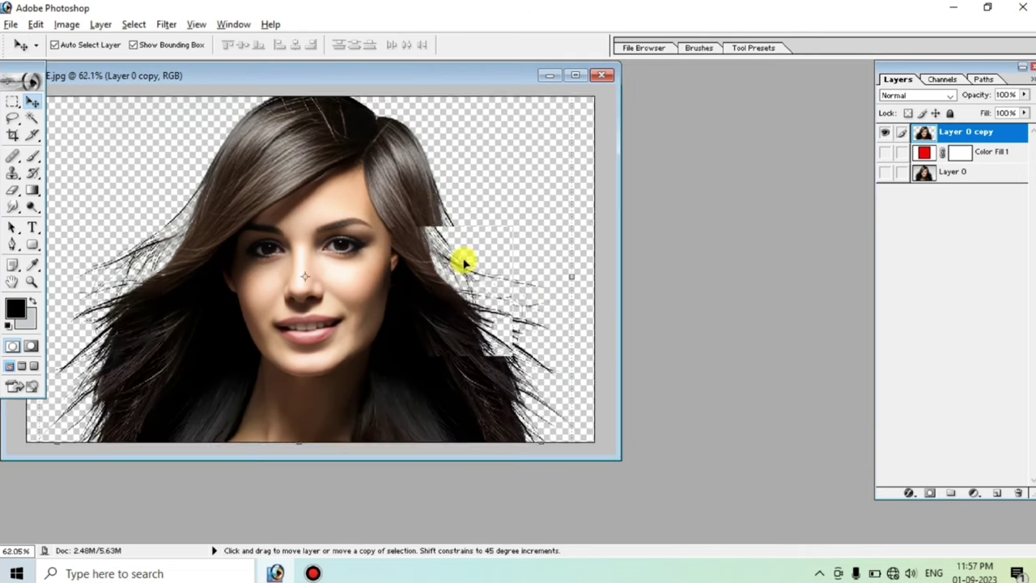
{"action": "left_click", "coordinate": [11, 27]}
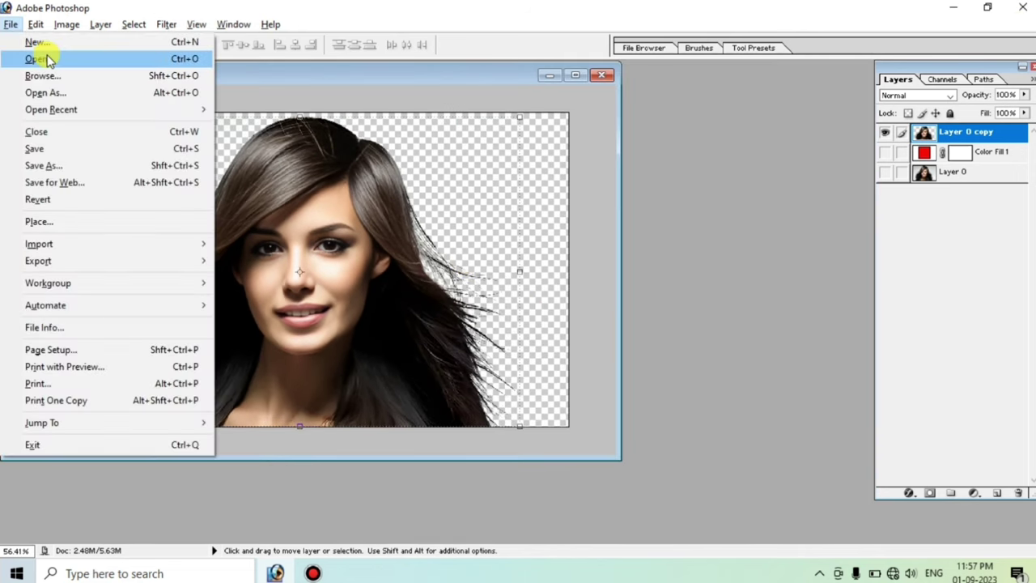
Open gradient_multicolored_color_153151_3840x2160 and drag it into the portrait document as Layer 1
{"action": "left_click", "coordinate": [34, 58]}
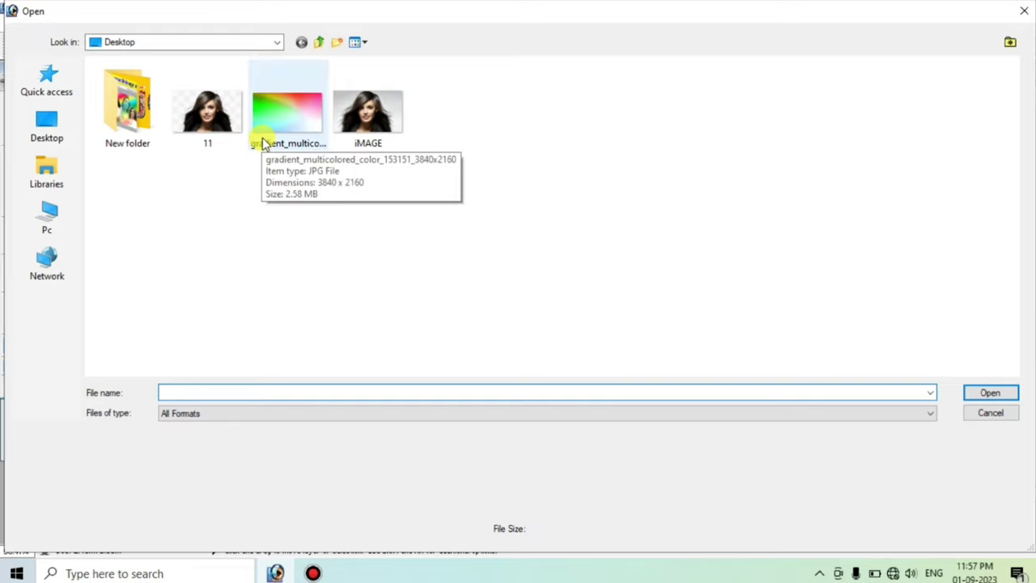
{"action": "left_click", "coordinate": [292, 127]}
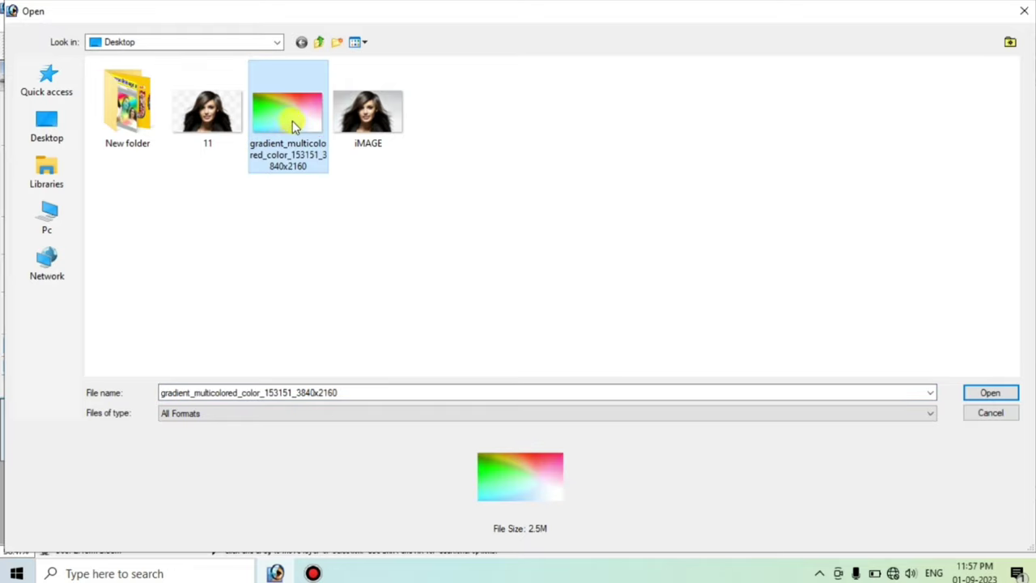
{"action": "left_click", "coordinate": [994, 394]}
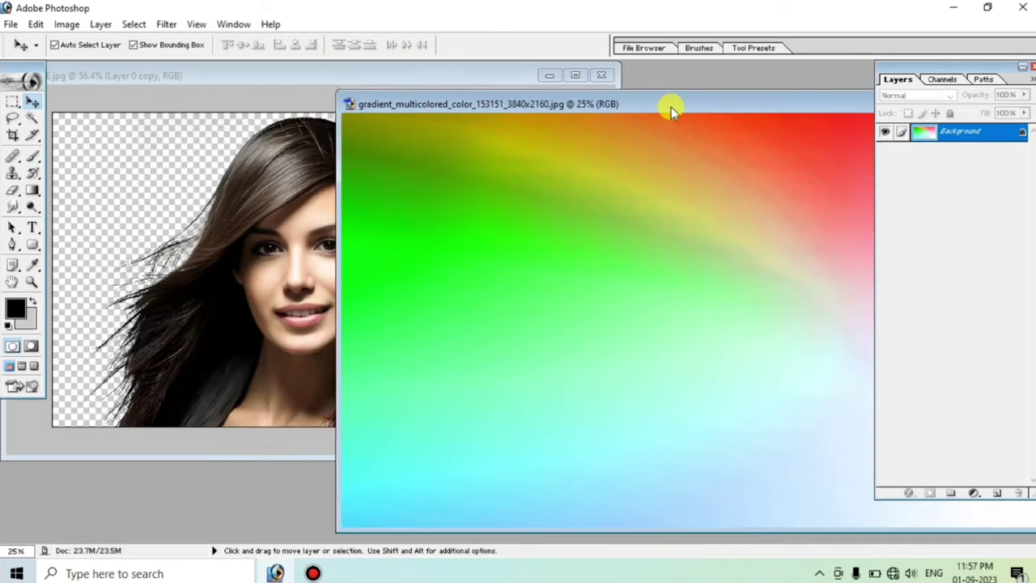
{"action": "left_click_drag", "start_coordinate": [671, 107], "coordinate": [739, 111]}
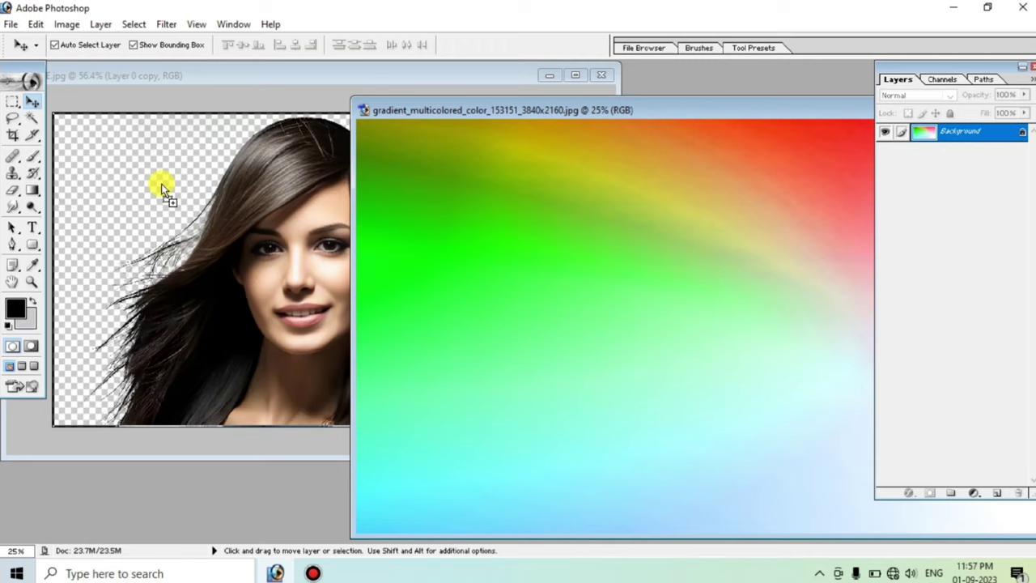
{"action": "left_click_drag", "start_coordinate": [162, 190], "coordinate": [199, 172]}
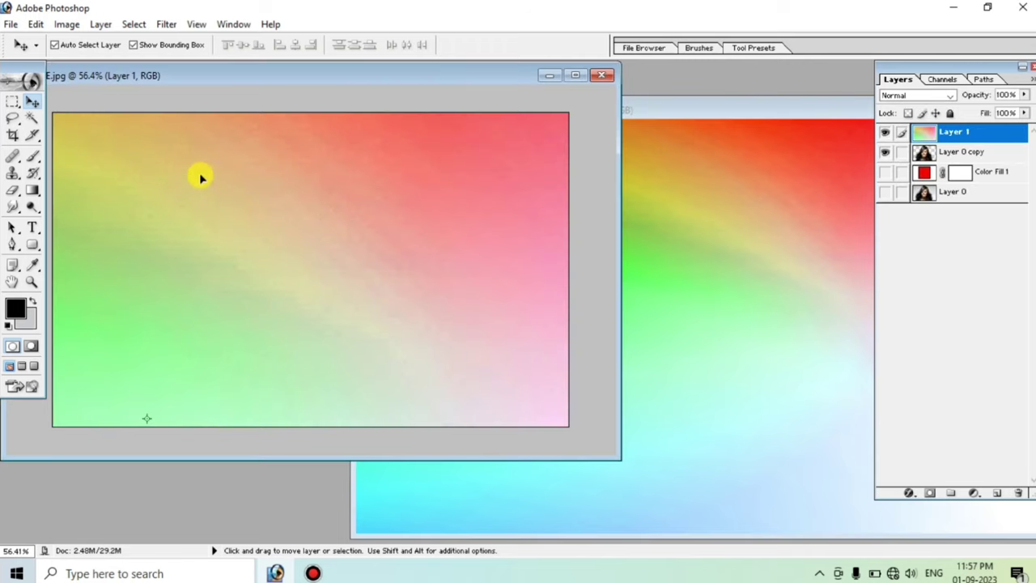
Move gradient Layer 1 below Layer 0 copy and shift it so green fills the canvas
{"action": "left_click", "coordinate": [578, 76]}
{"action": "key", "text": "ctrl+minus"}
{"action": "key", "text": "ctrl+minus"}
{"action": "key", "text": "ctrl+minus"}
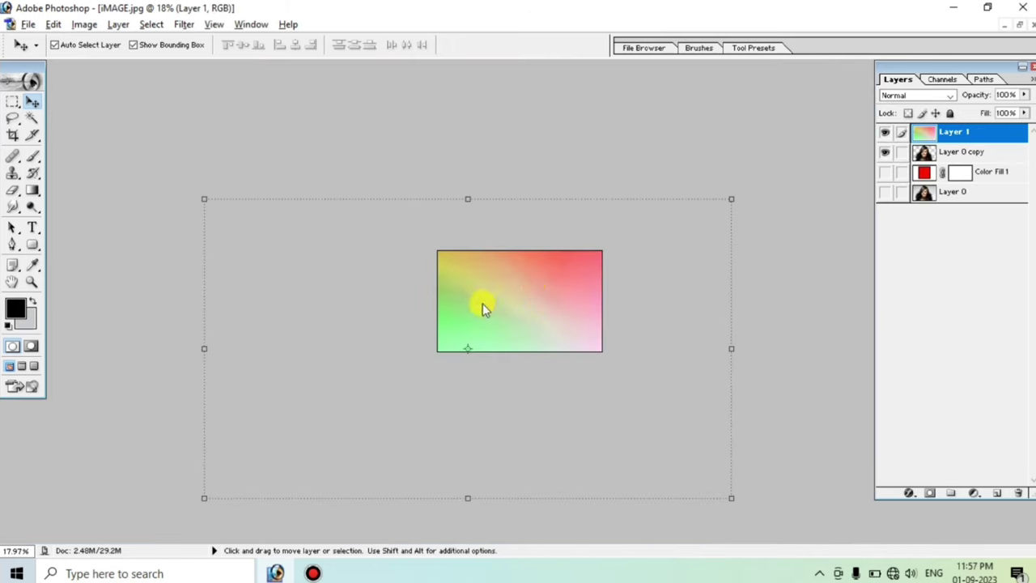
{"action": "left_click_drag", "start_coordinate": [482, 308], "coordinate": [558, 307]}
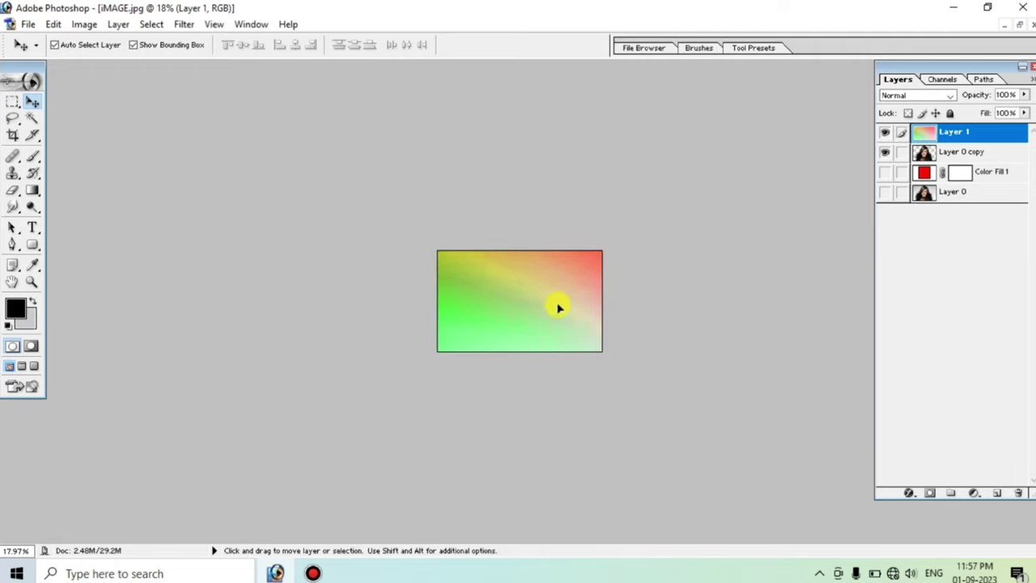
{"action": "key", "text": "ctrl+plus"}
{"action": "key", "text": "ctrl+plus"}
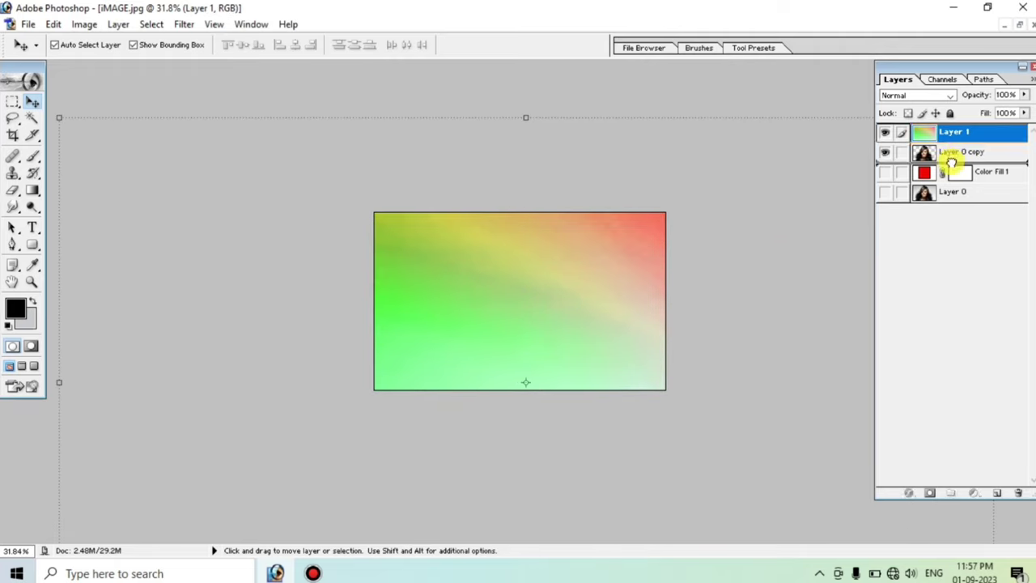
{"action": "left_click_drag", "start_coordinate": [971, 134], "coordinate": [930, 166]}
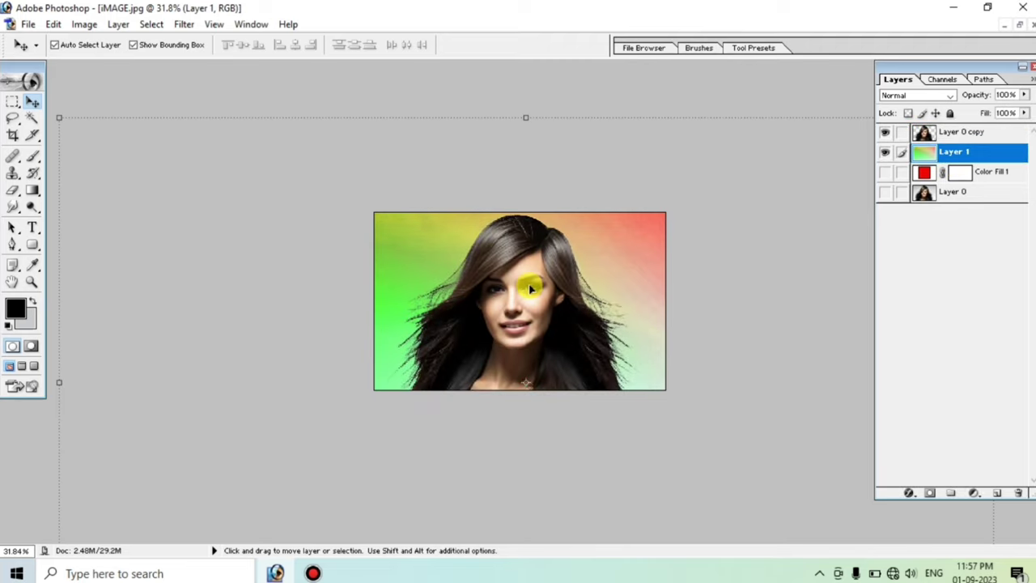
{"action": "key", "text": "ctrl+minus"}
{"action": "mouse_move", "coordinate": [567, 282]}
{"action": "left_mouse_down"}
{"action": "mouse_move", "coordinate": [694, 300]}
{"action": "mouse_move", "coordinate": [561, 282]}
{"action": "mouse_move", "coordinate": [579, 303]}
{"action": "left_mouse_up"}
Free-transform the gradient to about a third of its width and height to fit the canvas
{"action": "key", "text": "ctrl+t"}
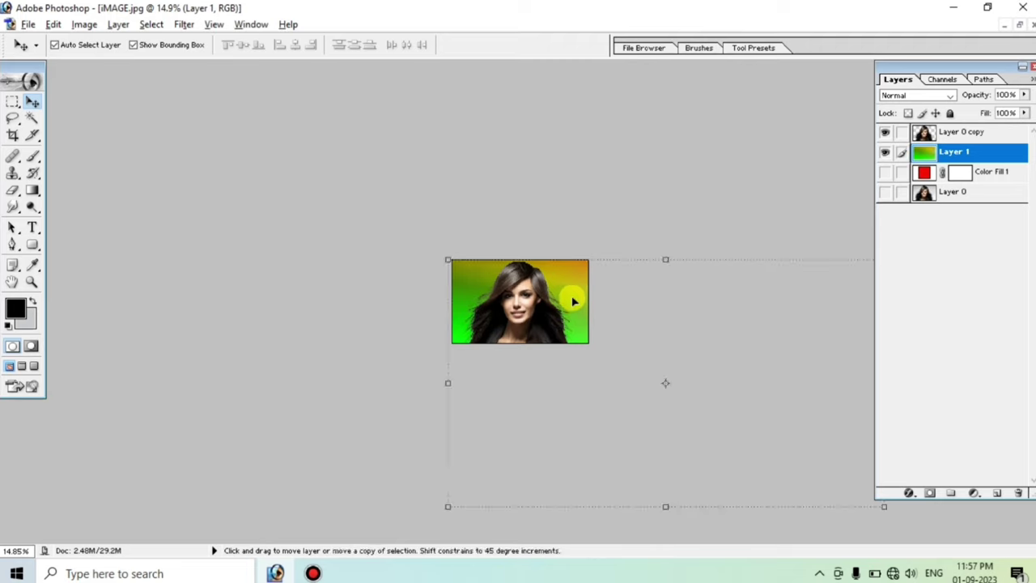
{"action": "key", "text": "ctrl+minus"}
{"action": "left_click_drag", "start_coordinate": [770, 323], "coordinate": [572, 322]}
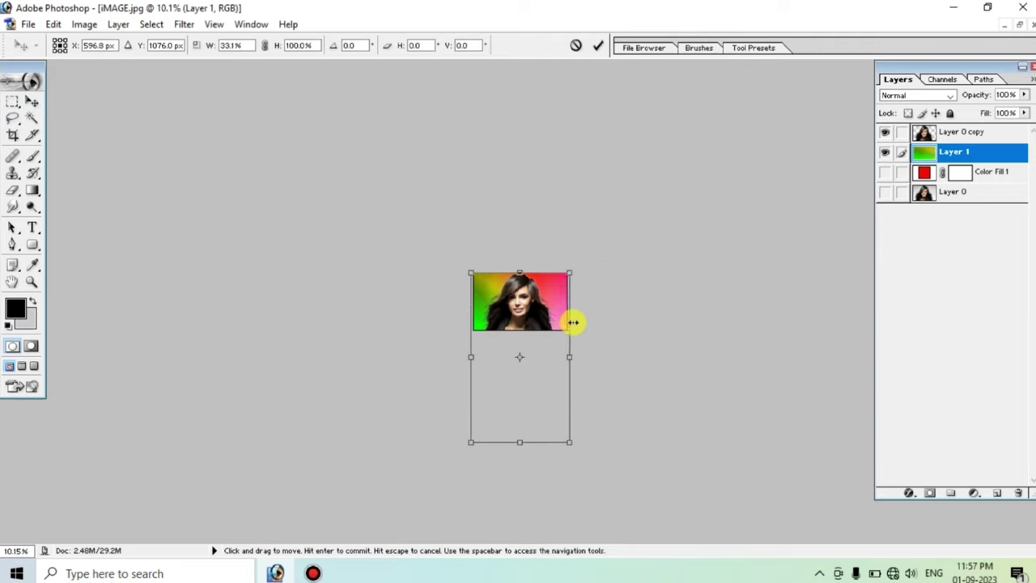
{"action": "left_click_drag", "start_coordinate": [515, 443], "coordinate": [518, 330]}
{"action": "key", "text": "ctrl+0"}
{"action": "key", "text": "ctrl+plus"}
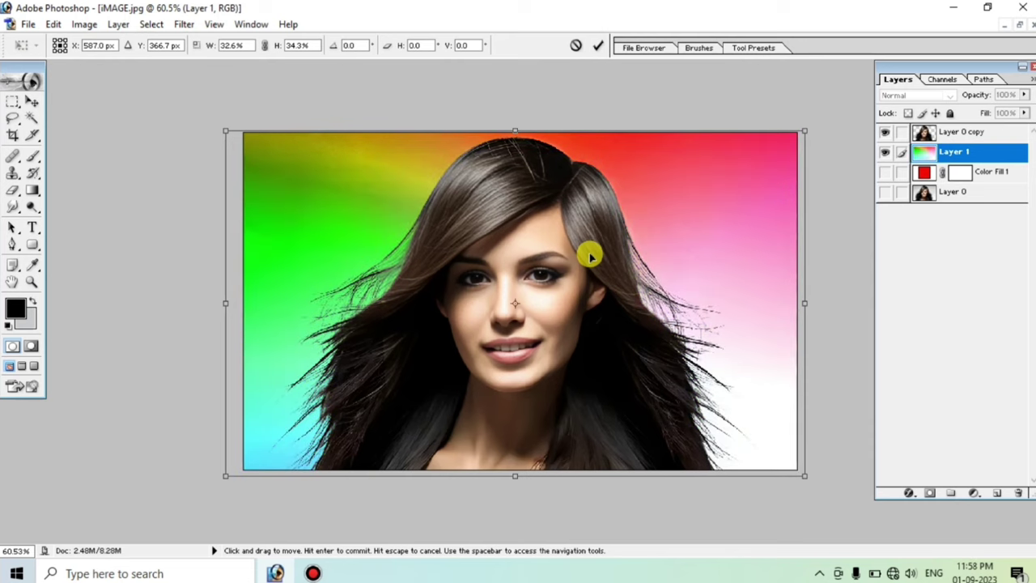
{"action": "key", "text": "Return"}
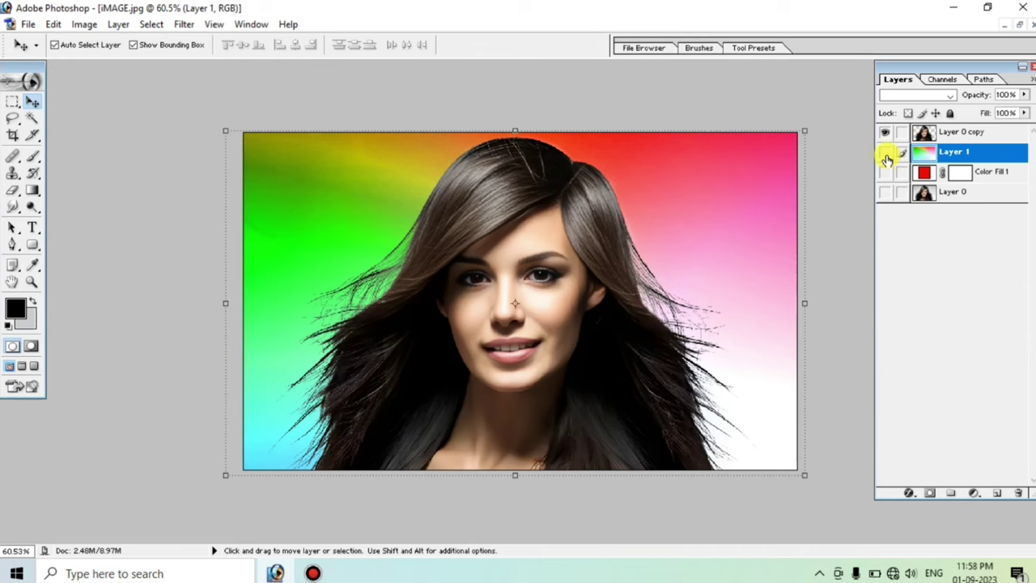
Toggle gradient Layer 1 off and on to compare, nudging the woman, ending with it hidden
{"action": "left_click", "coordinate": [885, 155]}
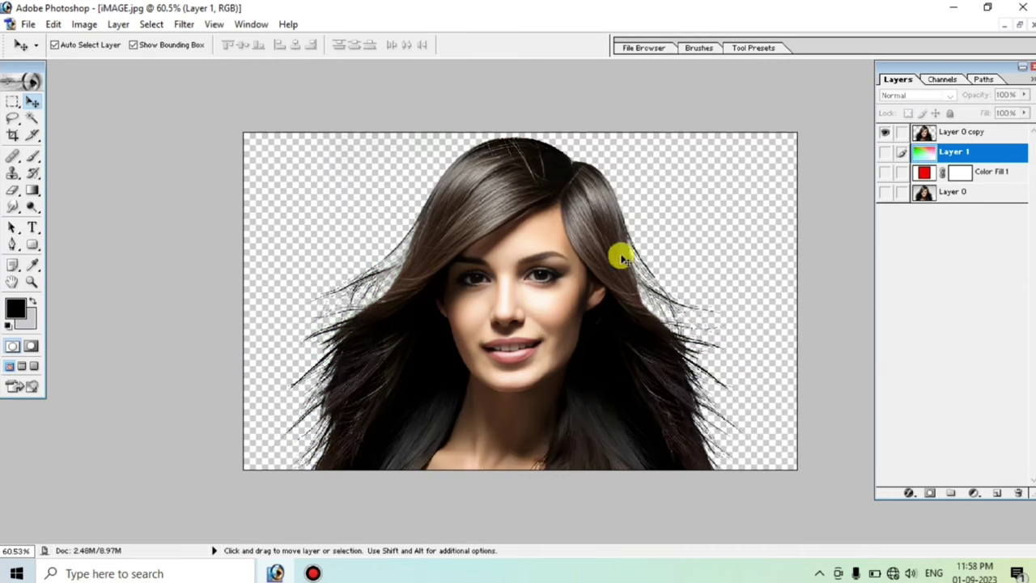
{"action": "left_click_drag", "start_coordinate": [527, 231], "coordinate": [529, 254]}
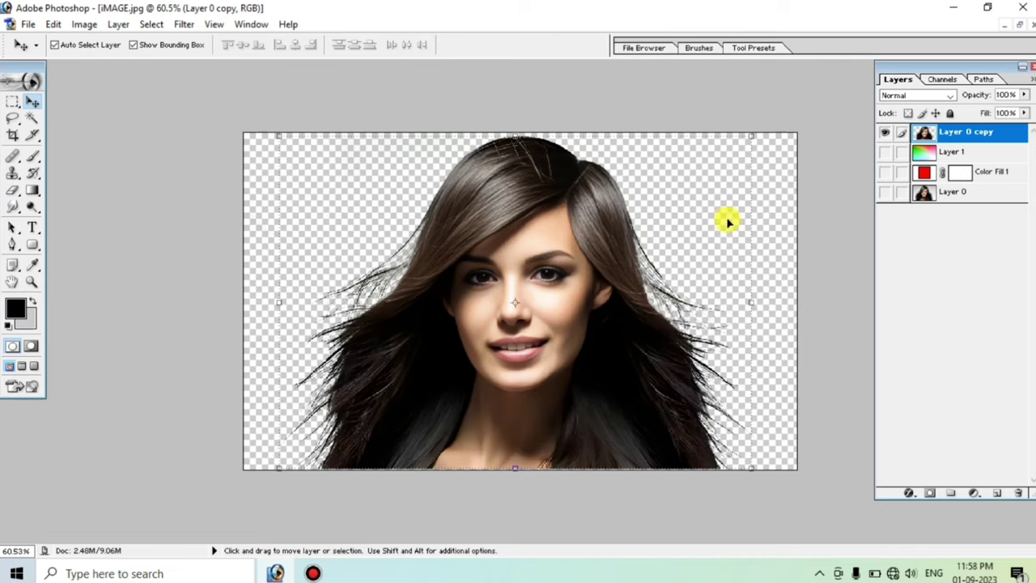
{"action": "left_click", "coordinate": [884, 154]}
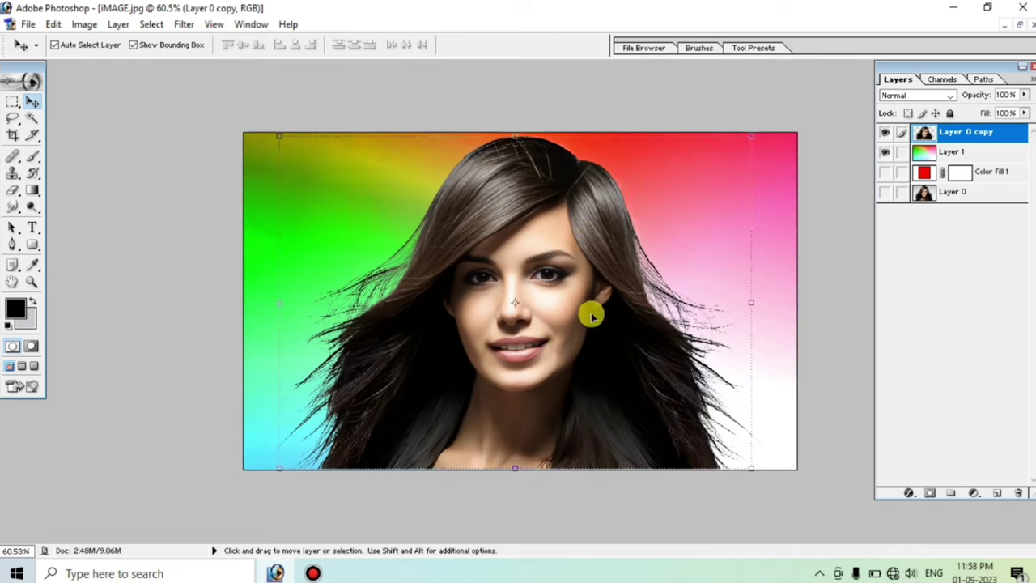
{"action": "left_click", "coordinate": [886, 155]}
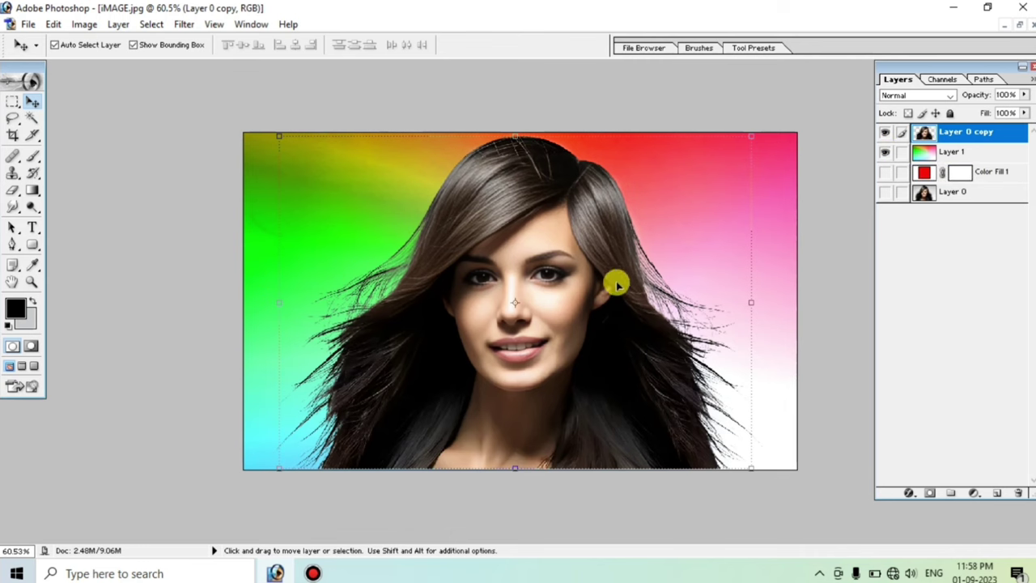
{"action": "scroll", "coordinate": [590, 268], "scroll_direction": "up", "scroll_amount": 2}
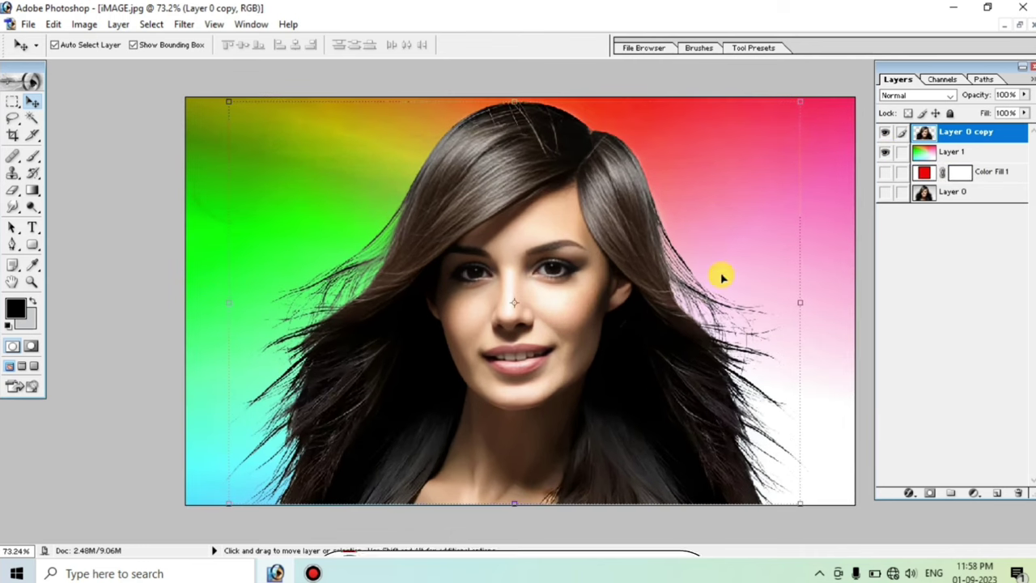
{"action": "left_click", "coordinate": [885, 155]}
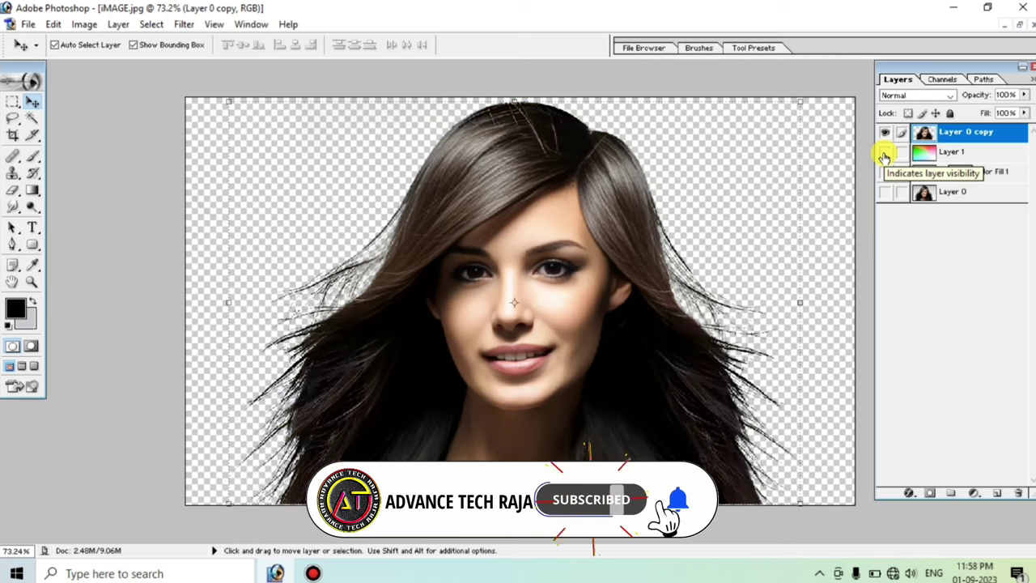